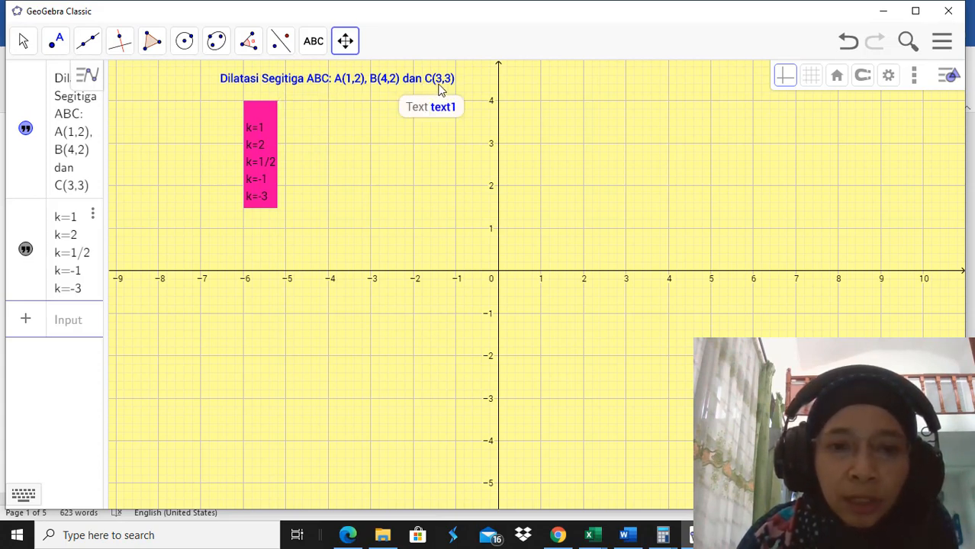
- Draw triangle ABC with vertices A(1,2), B(4,2) and C(3,3), and place a separate point at the origin
left_click(156, 47)
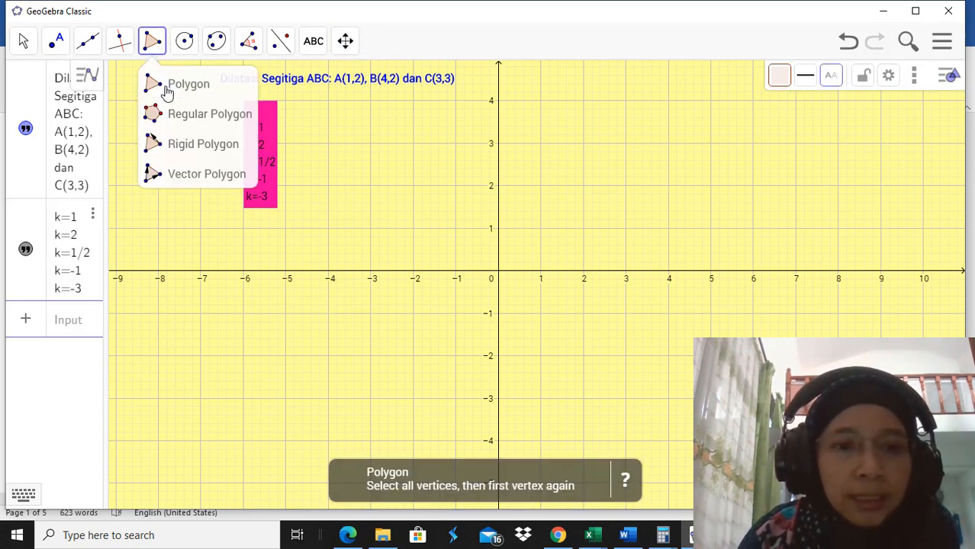
left_click(168, 88)
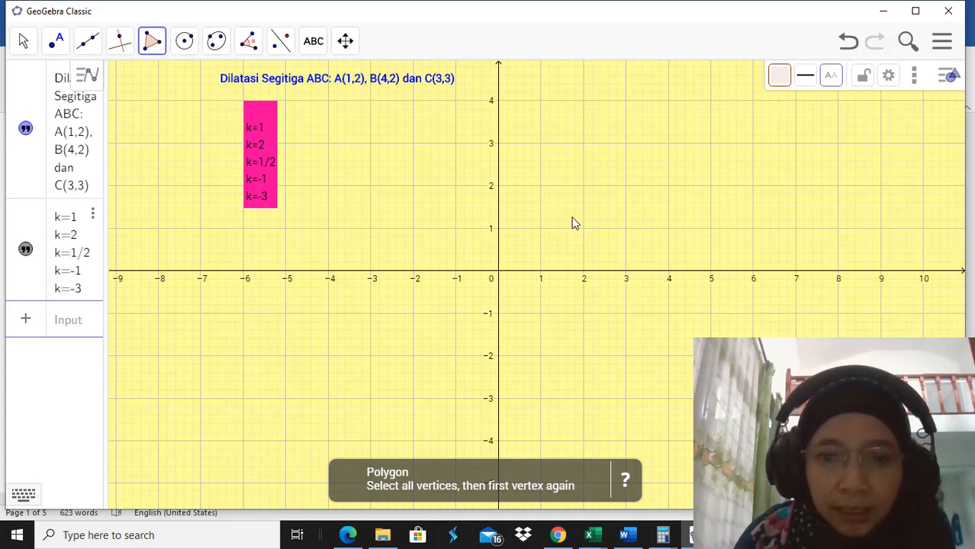
left_click(540, 186)
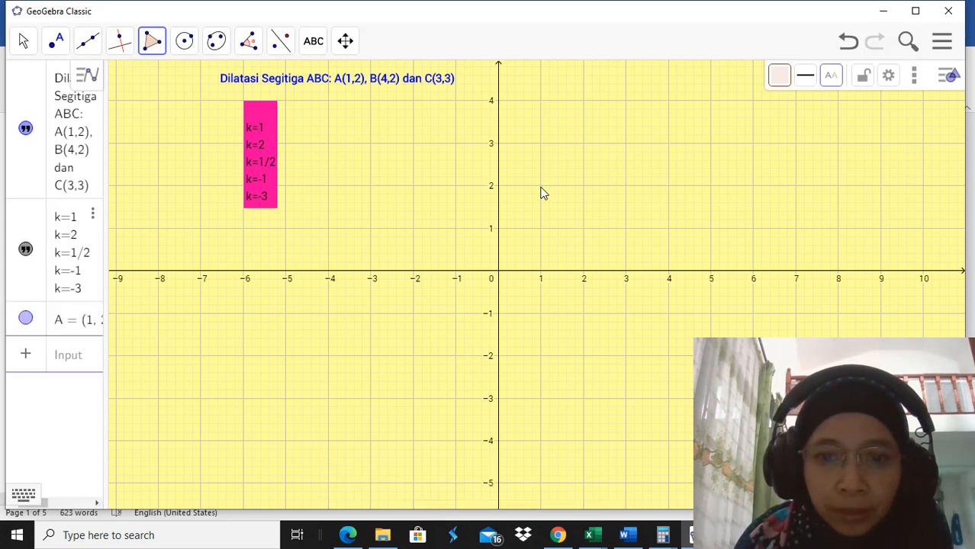
left_click(668, 186)
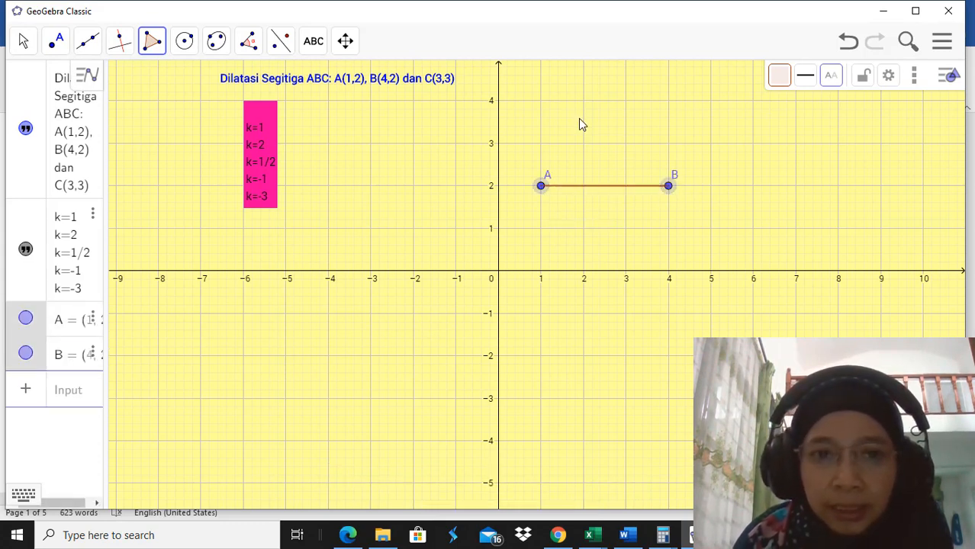
left_click(624, 143)
left_click(541, 186)
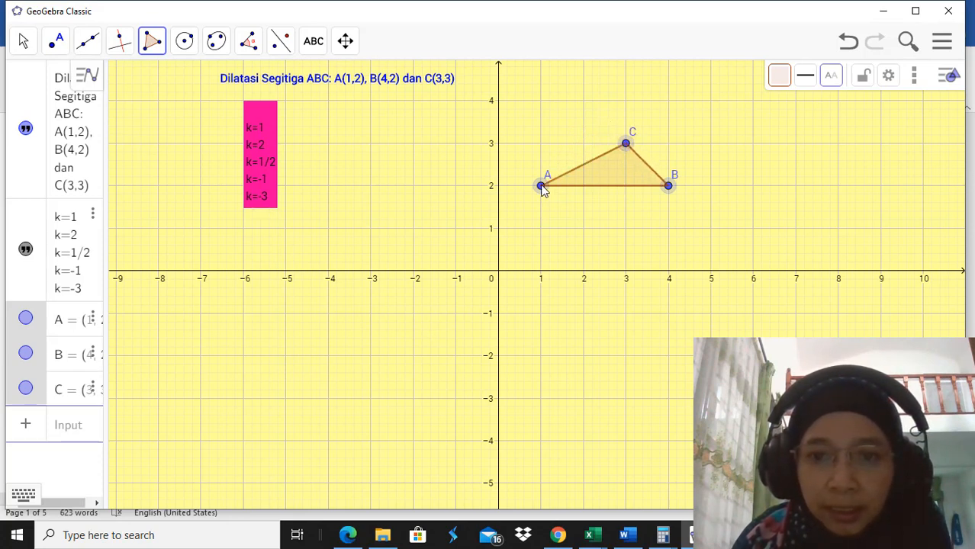
left_click(541, 186)
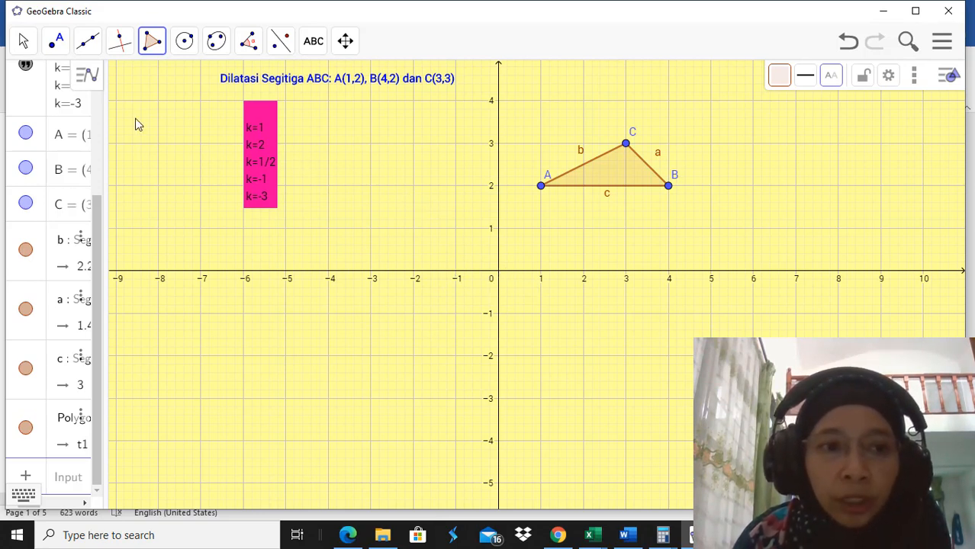
left_click(56, 41)
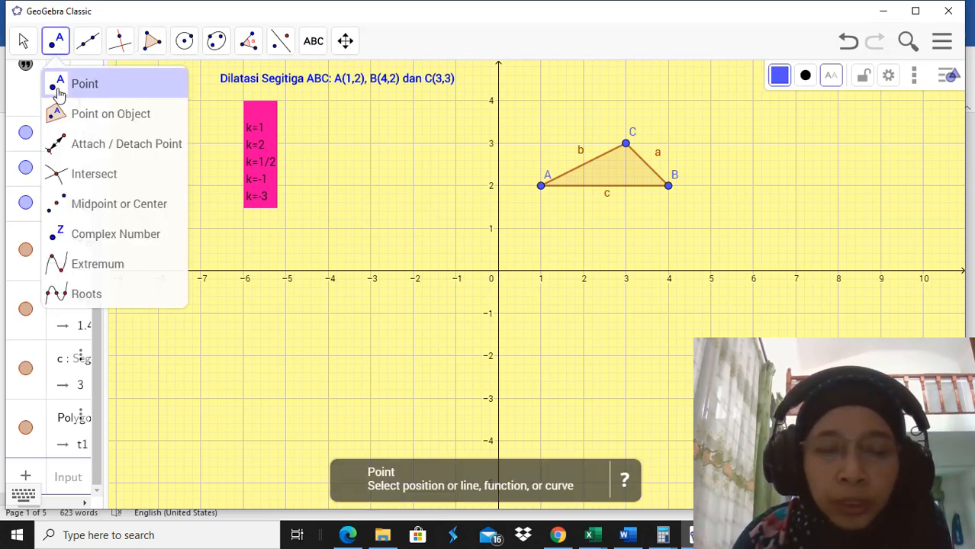
left_click(499, 274)
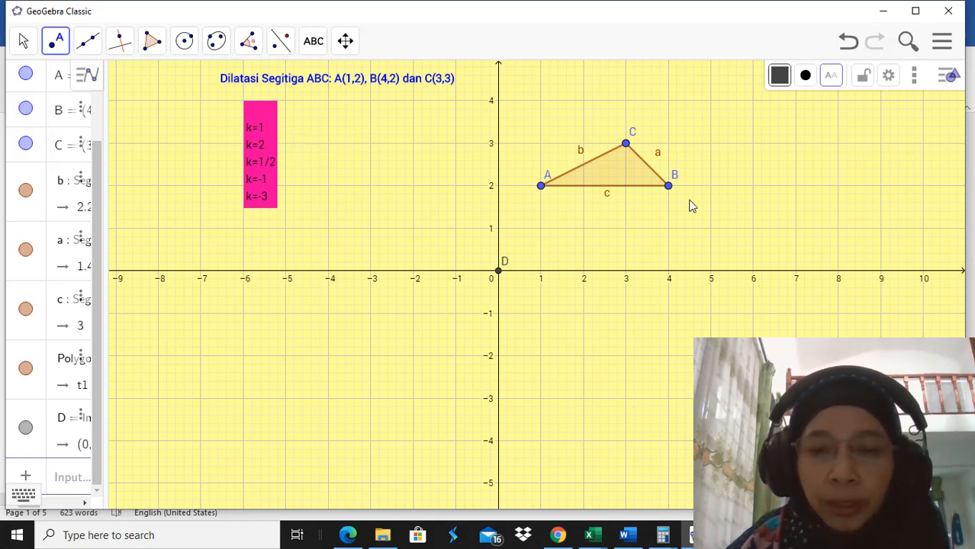
- Dilate triangle ABC from point D at the origin by a factor of 1
left_click(281, 47)
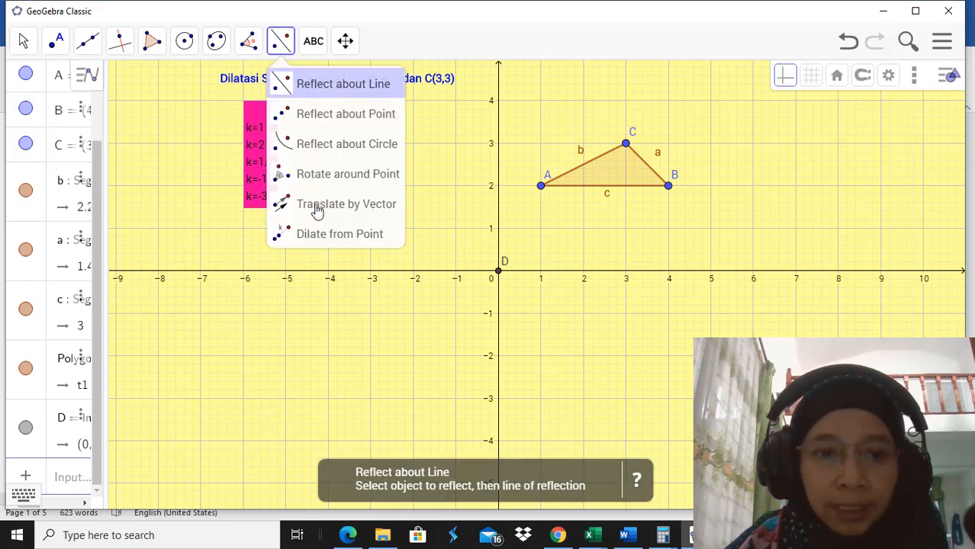
left_click(318, 236)
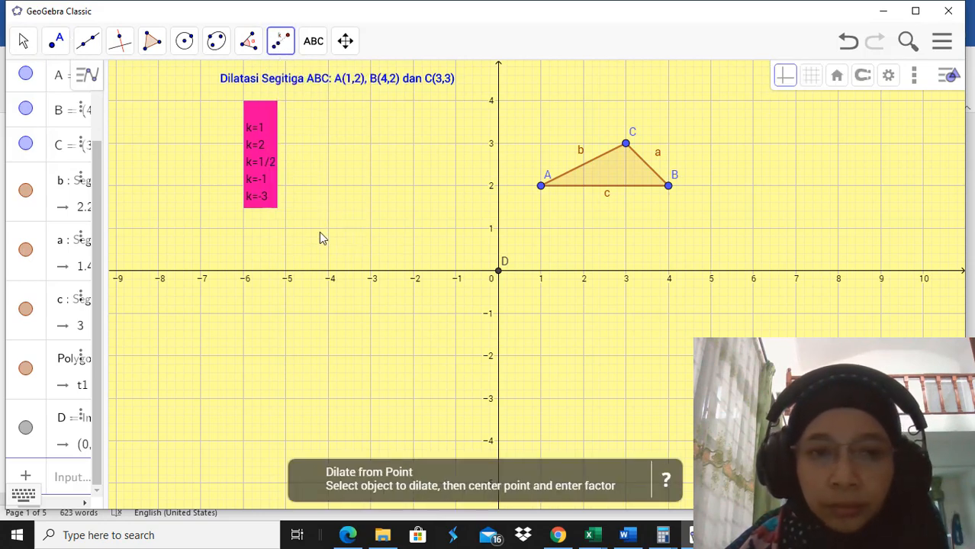
left_click(614, 176)
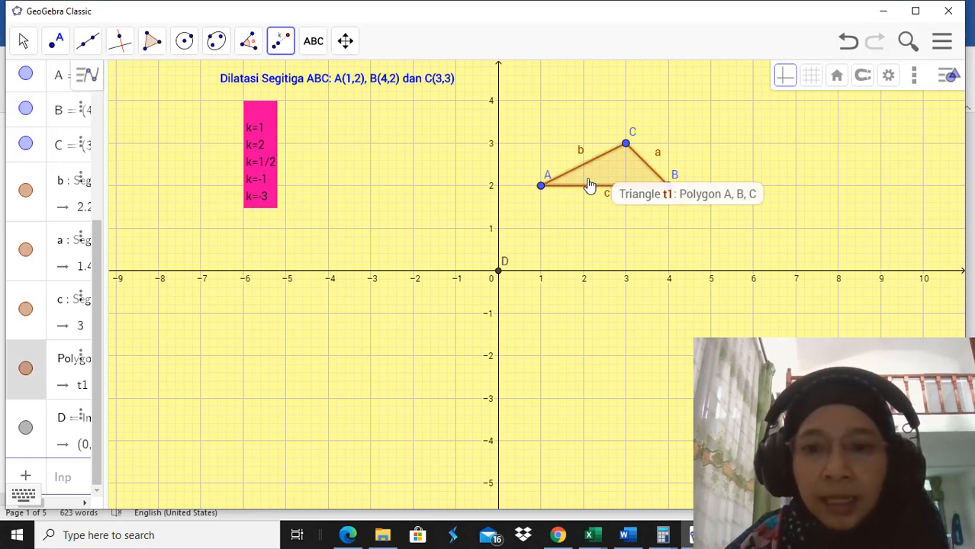
left_click(498, 274)
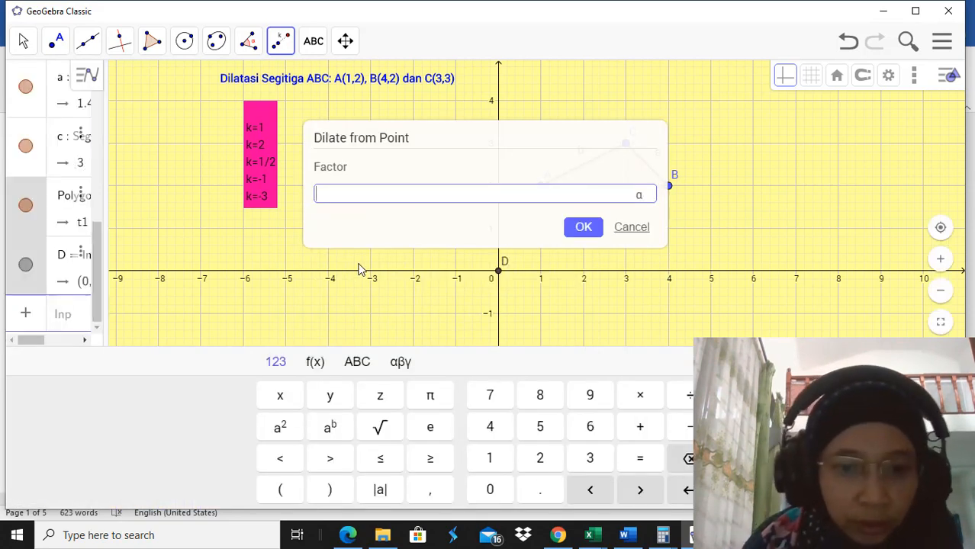
type("1")
left_click(584, 228)
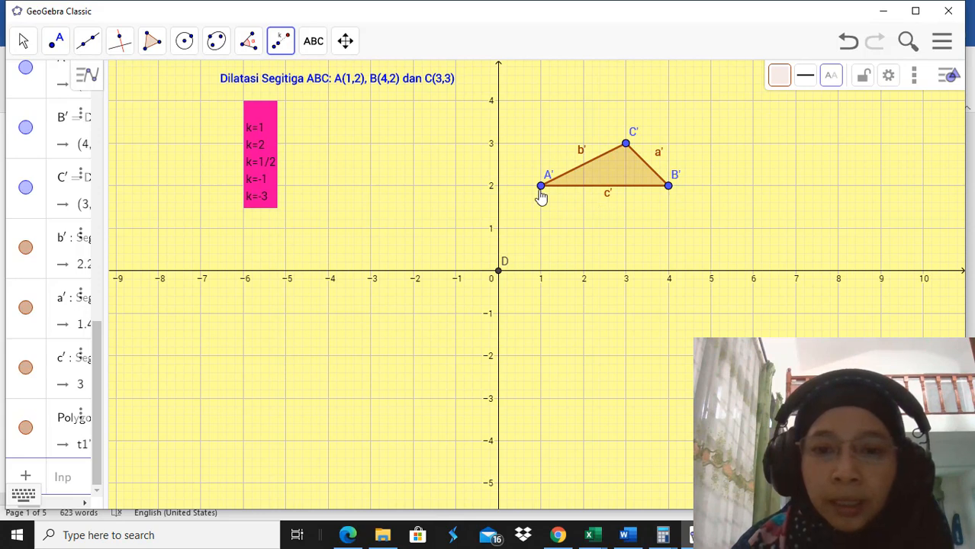
mouse_move(542, 194)
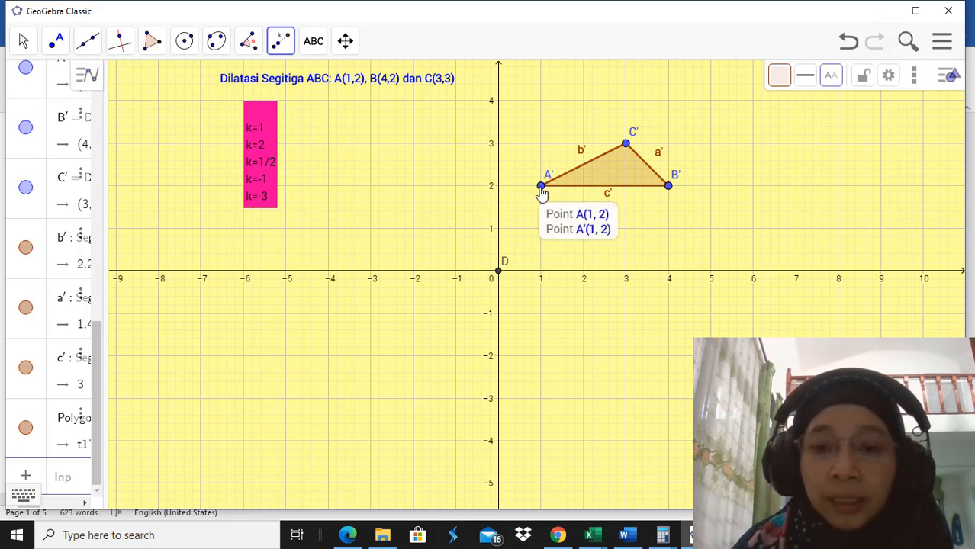
mouse_move(669, 194)
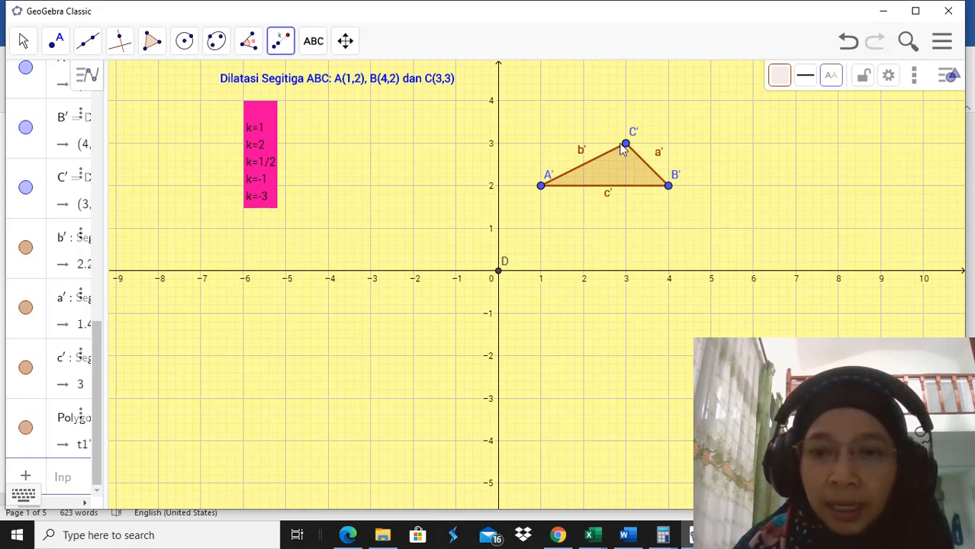
mouse_move(625, 148)
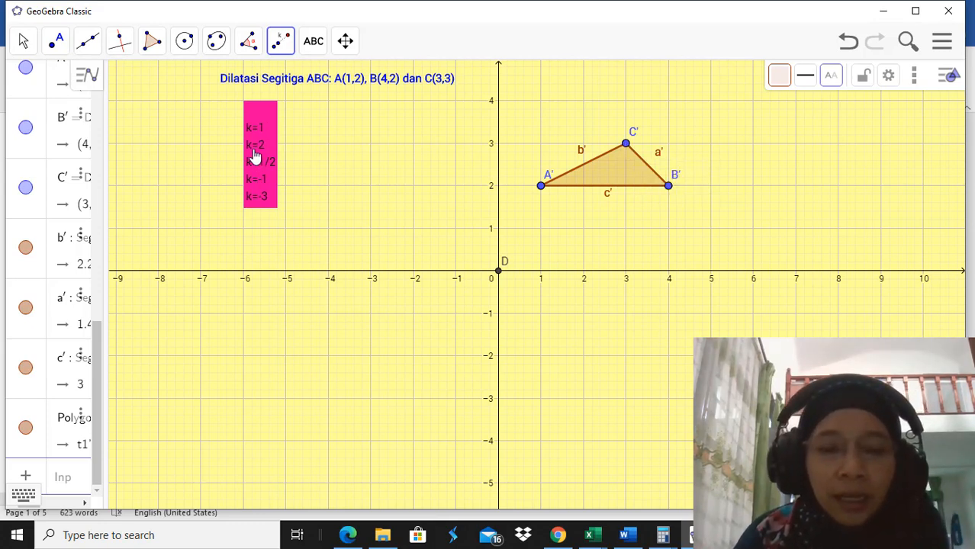
mouse_move(255, 153)
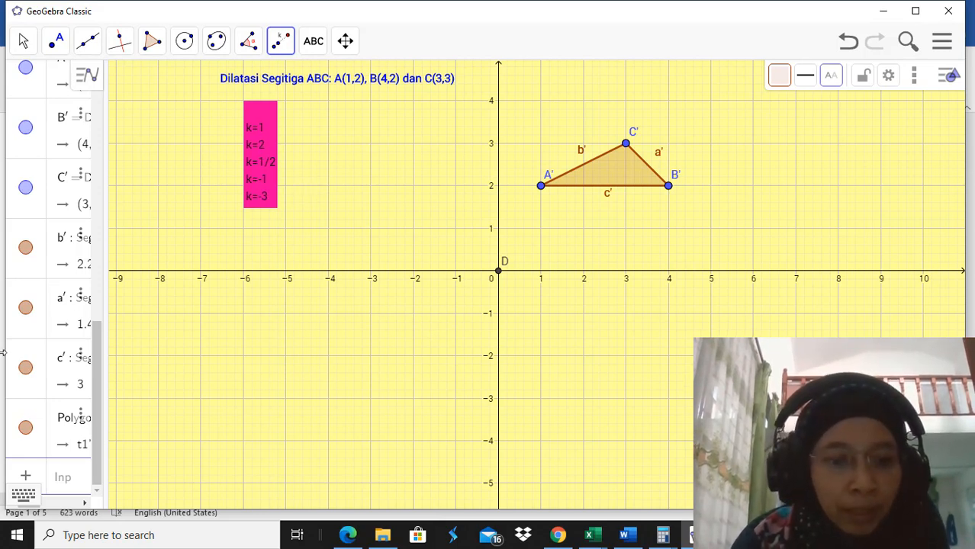
- Delete the dilated triangle together with its image points C', B' and A'
left_click(79, 417)
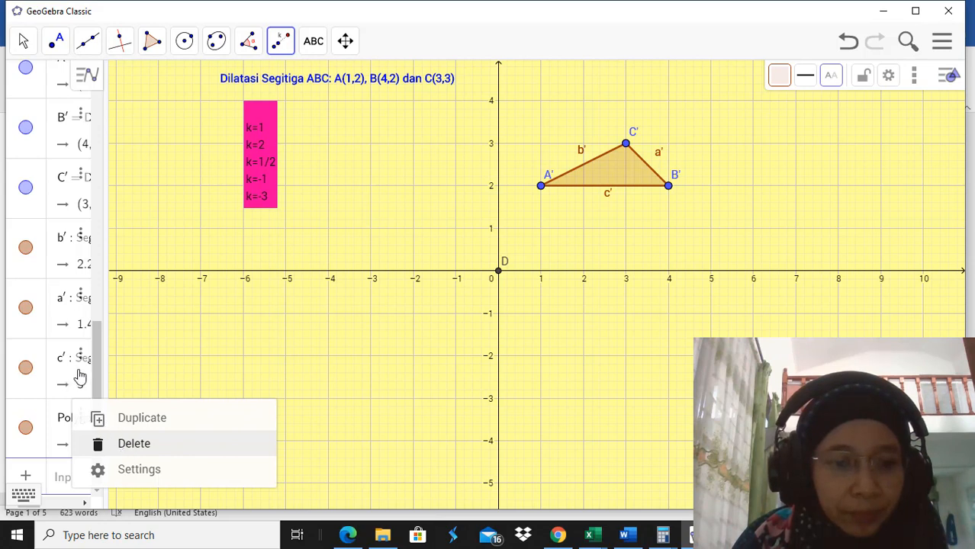
left_click(81, 414)
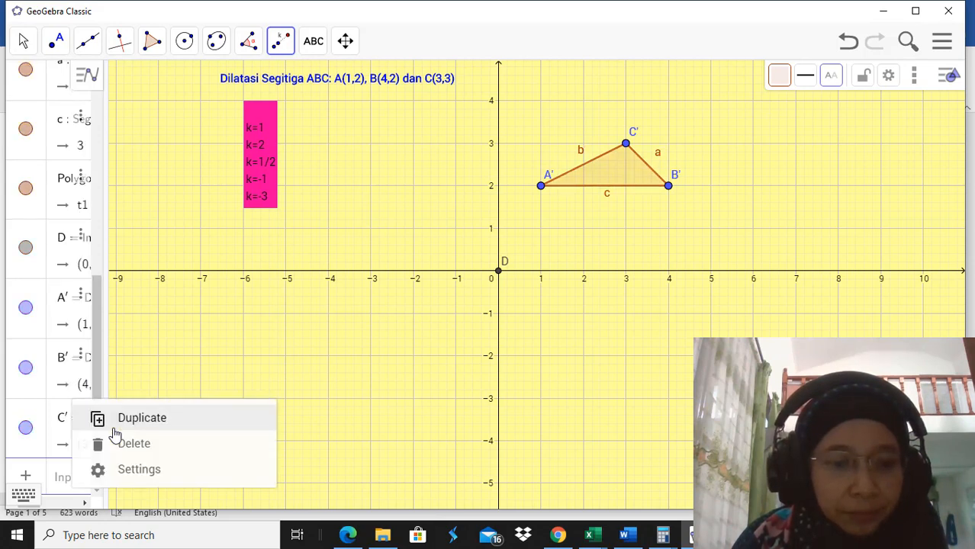
left_click(118, 443)
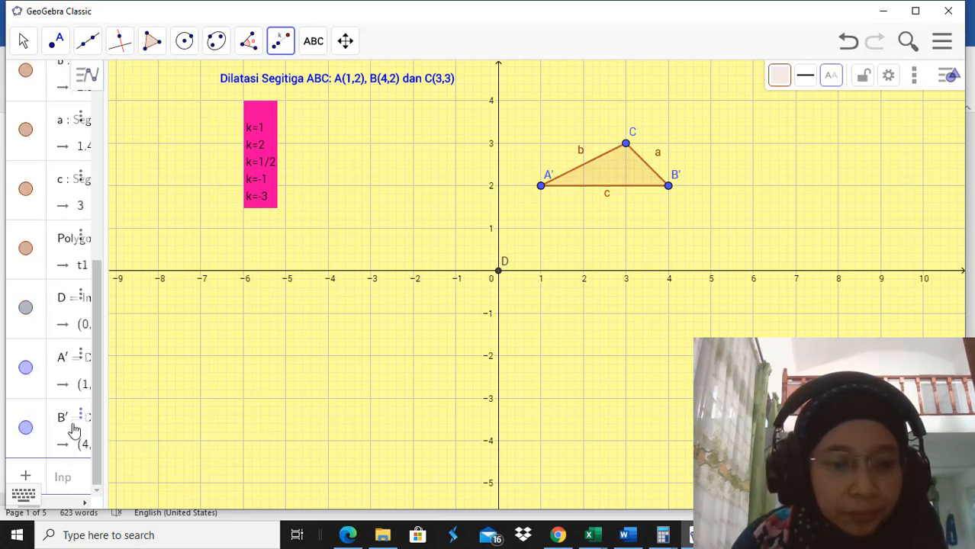
left_click(80, 414)
left_click(126, 445)
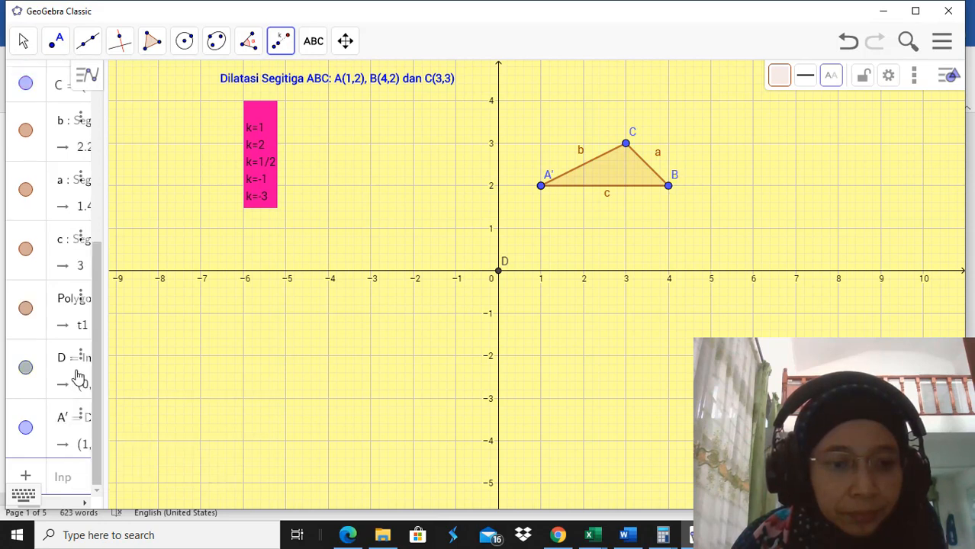
right_click(68, 417)
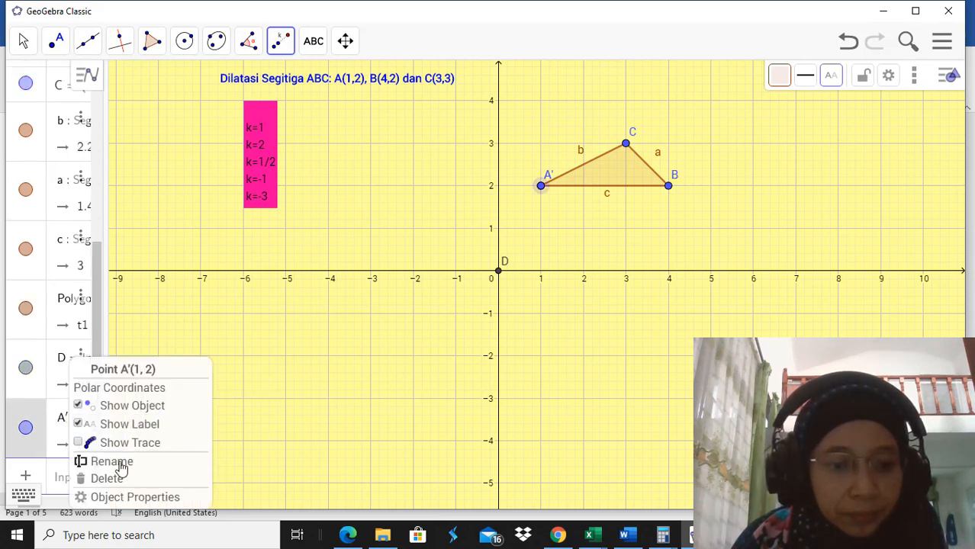
left_click(108, 482)
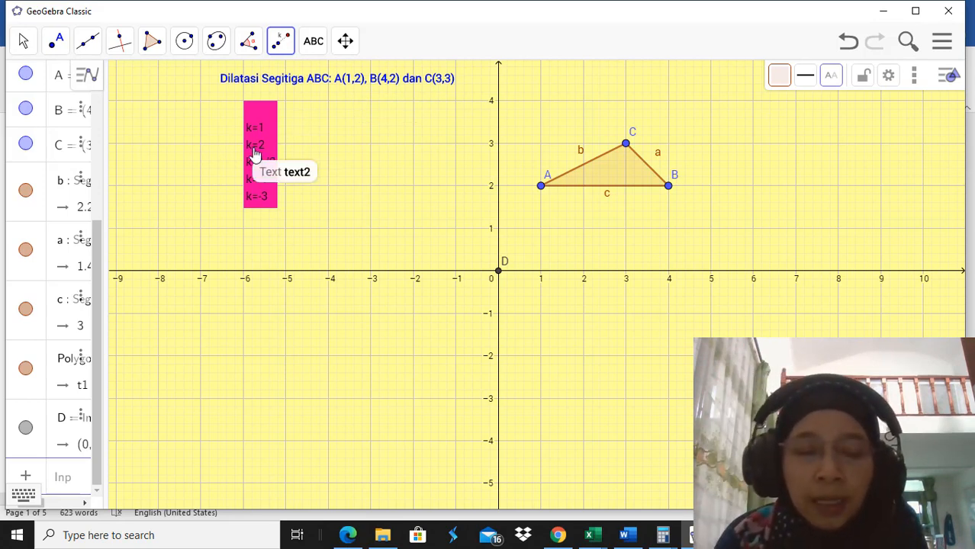
- Dilate triangle ABC from point D at the origin by a factor of 2 and bring the whole image into view
left_click(284, 47)
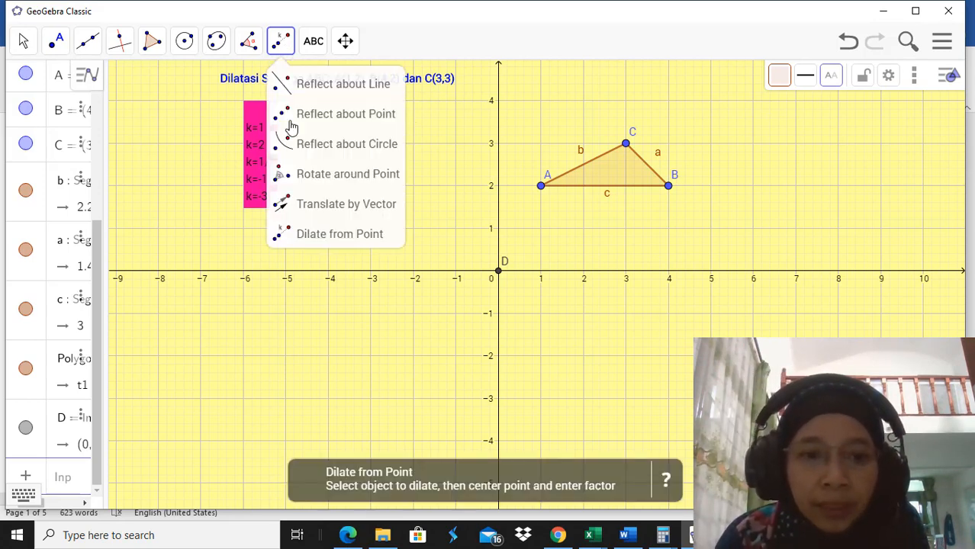
left_click(624, 174)
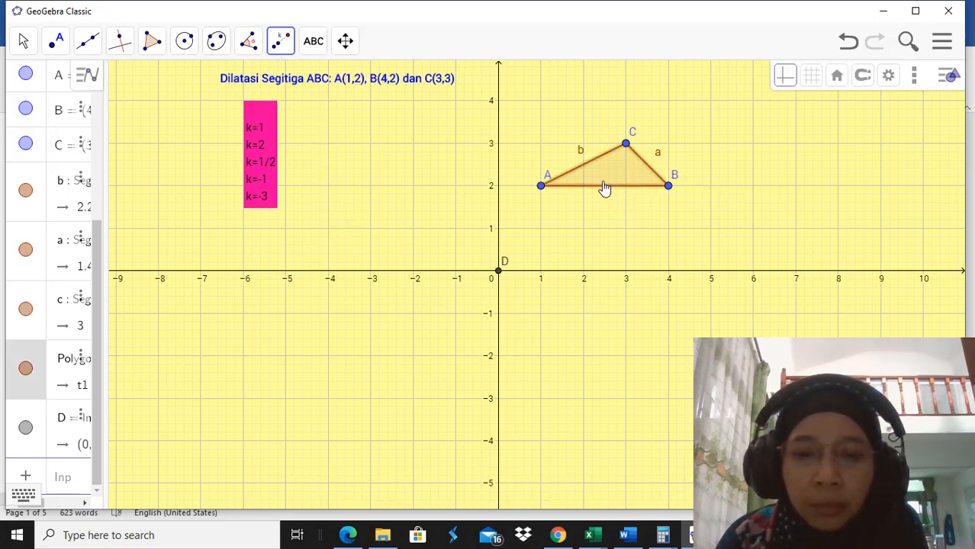
left_click(498, 273)
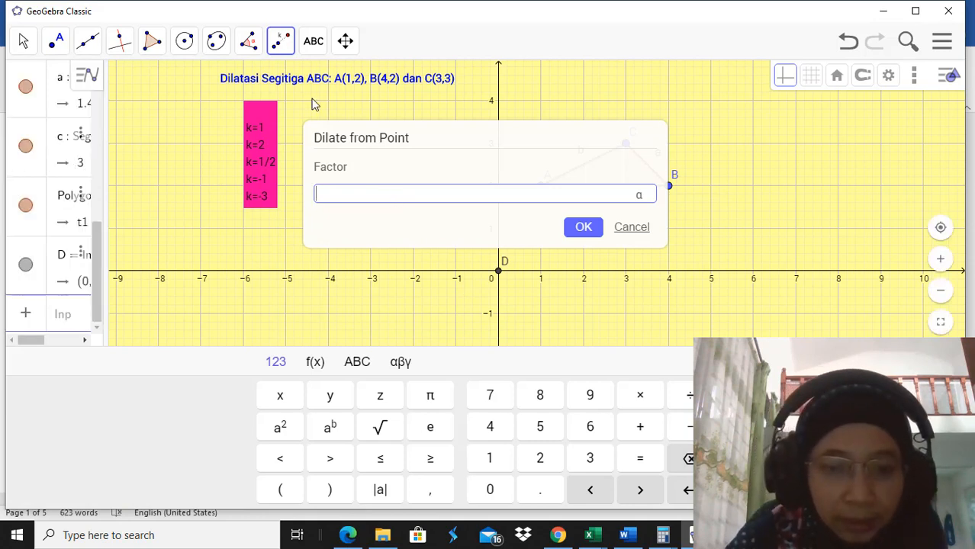
left_click(580, 229)
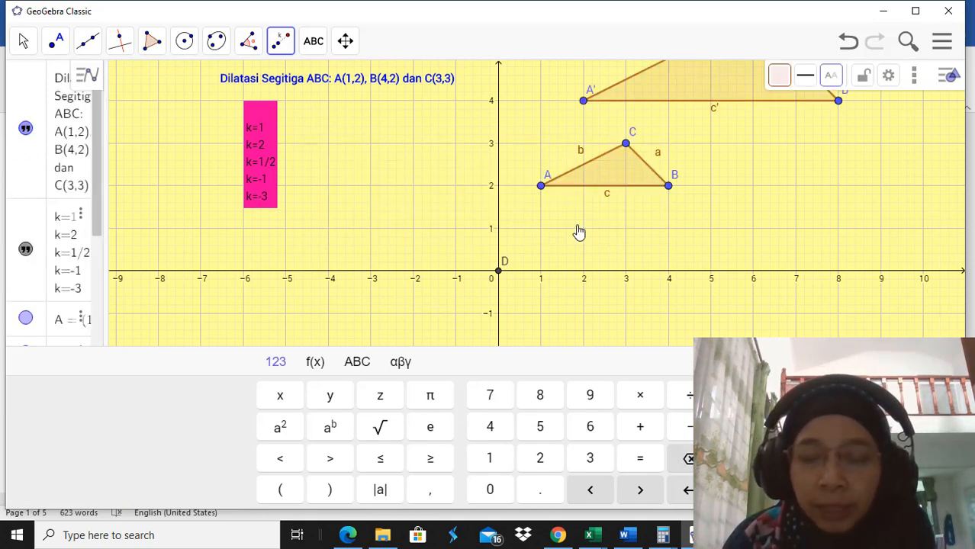
left_click(346, 44)
left_click(344, 82)
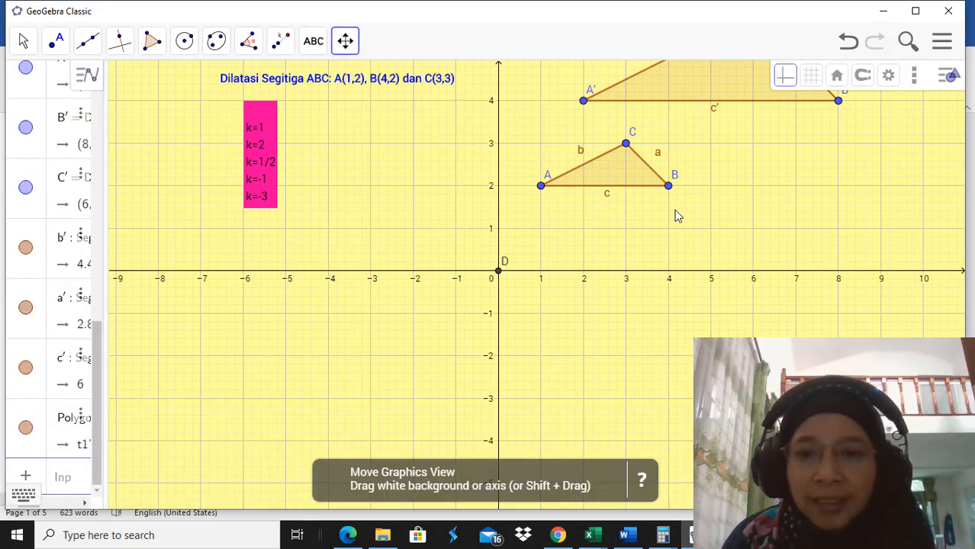
left_click_drag(654, 189, 595, 244)
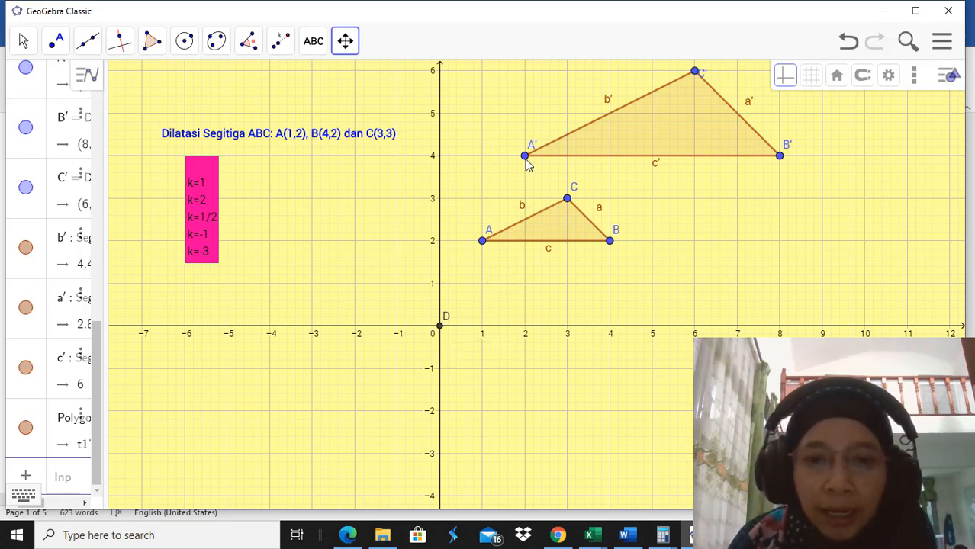
mouse_move(529, 161)
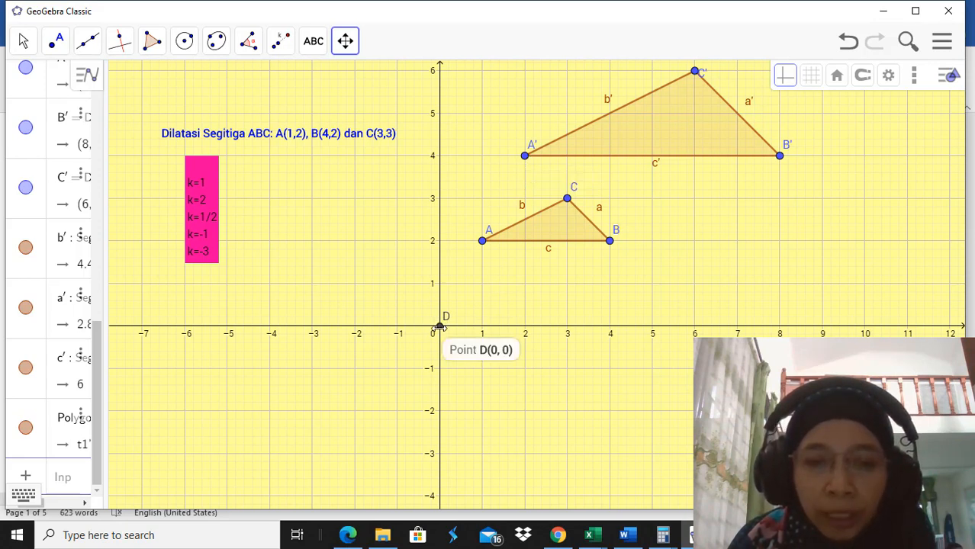
mouse_move(484, 244)
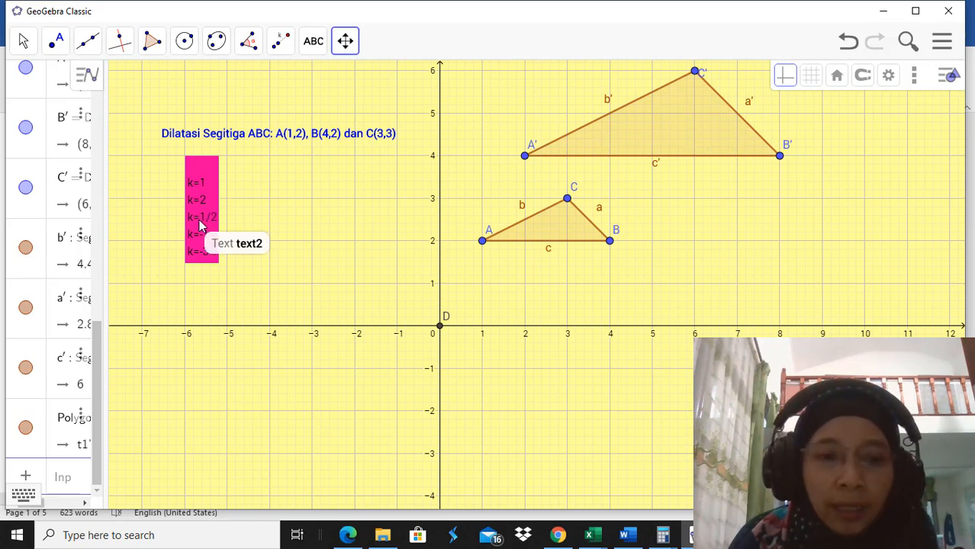
- Dilate triangle ABC from point D at the origin by a factor of 0.5
left_click(279, 45)
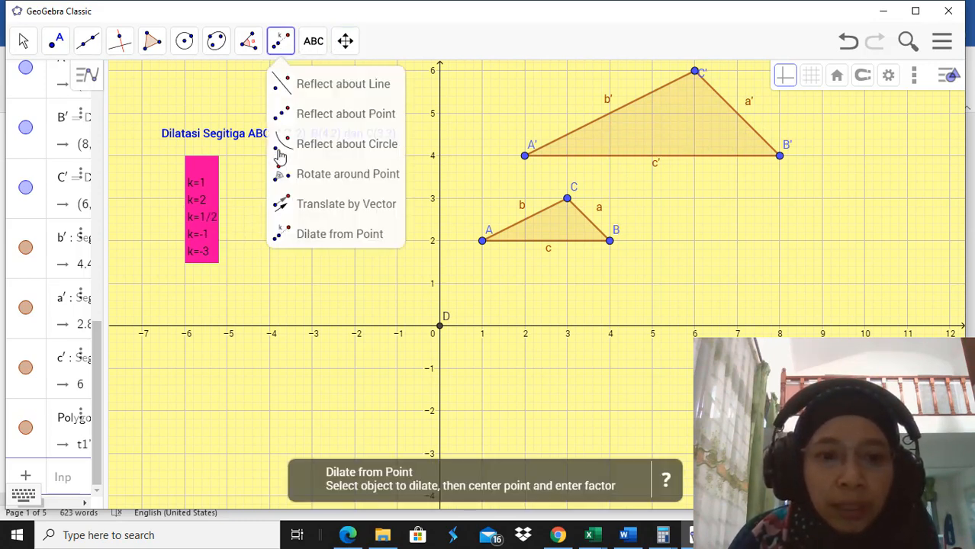
left_click(314, 238)
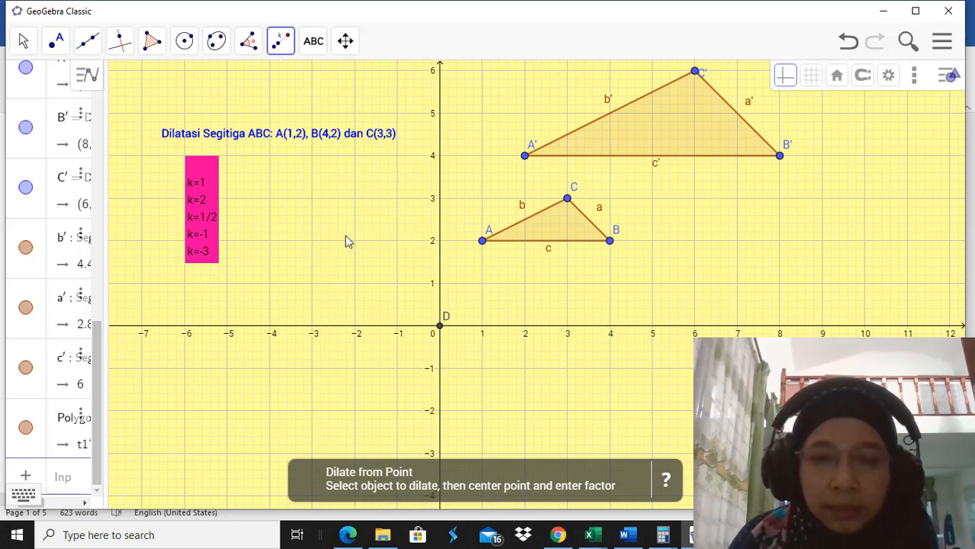
left_click(543, 231)
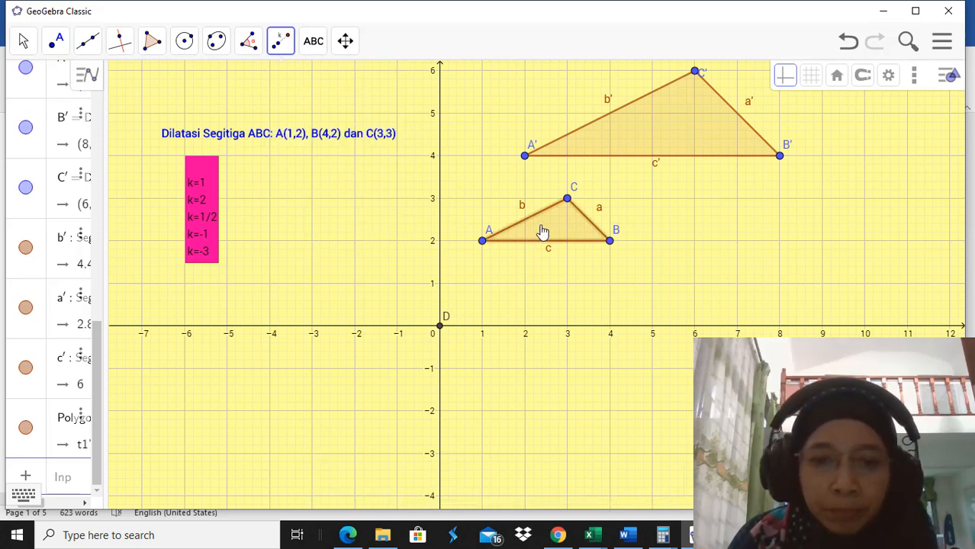
left_click(441, 332)
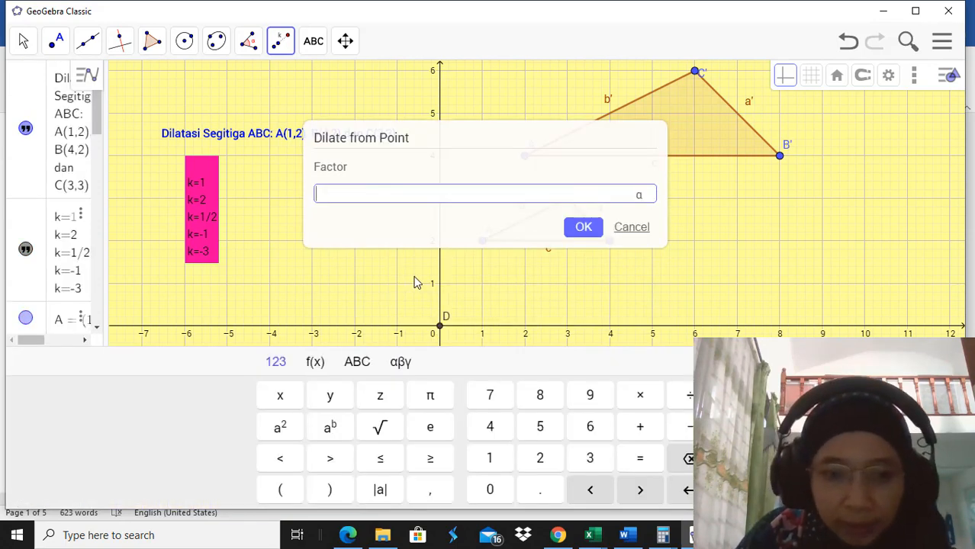
type("0")
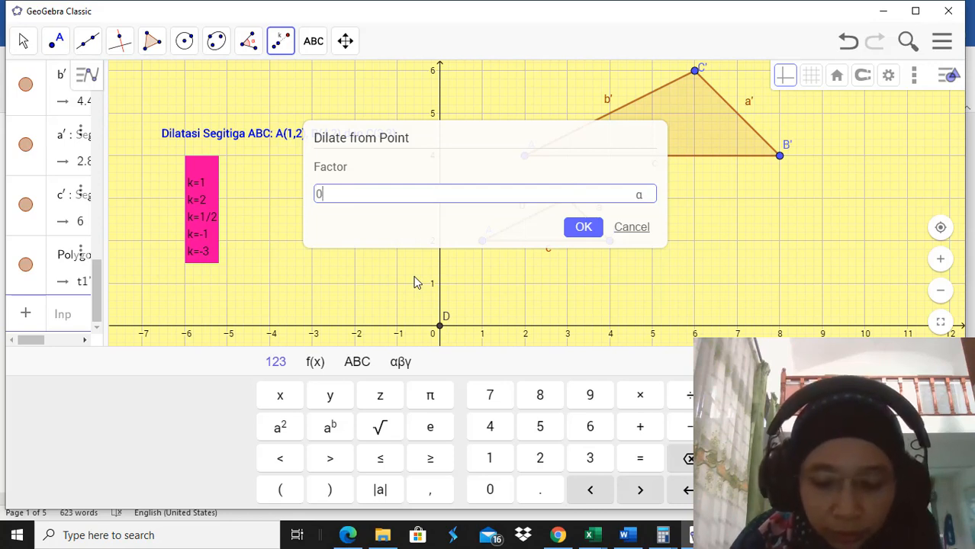
type(".5")
left_click(581, 226)
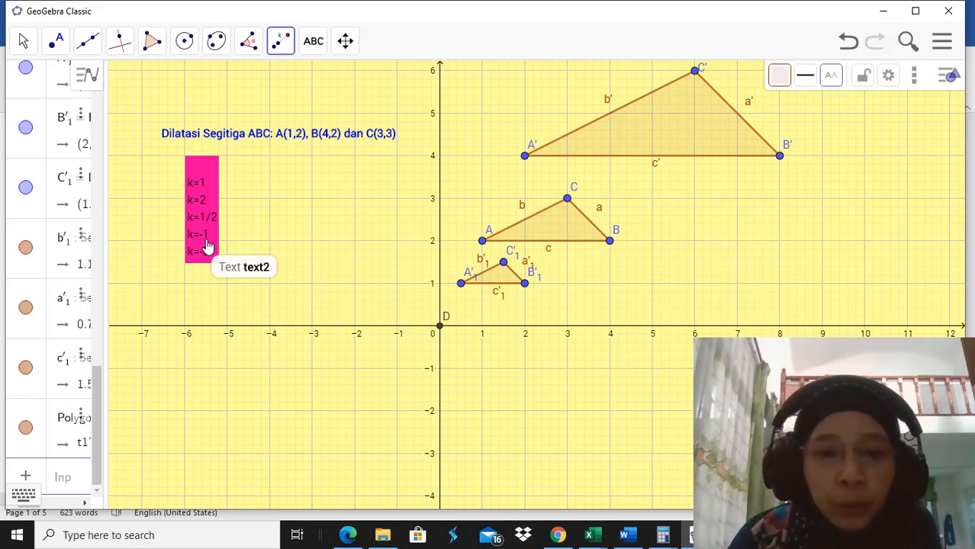
- Dilate triangle ABC from point D at the origin by a factor of -1
left_click(279, 45)
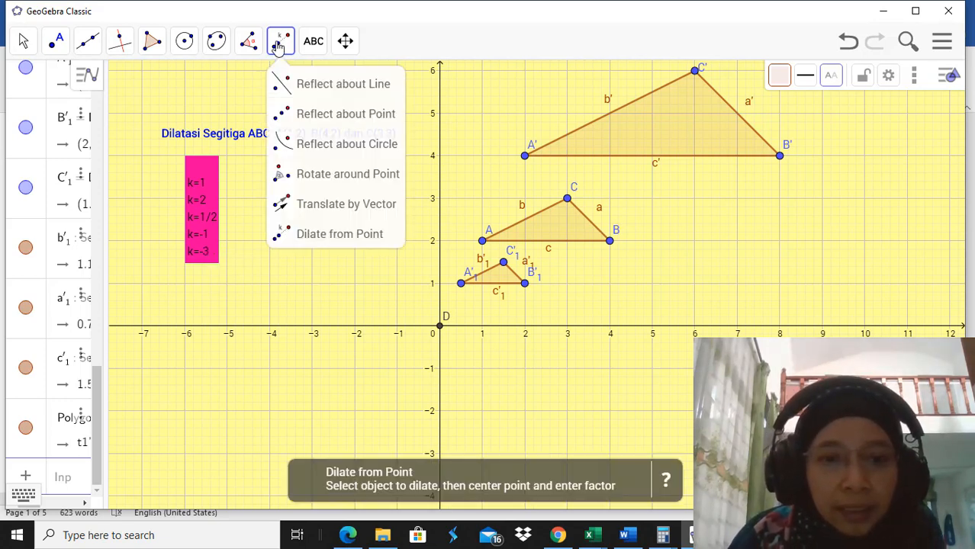
left_click(301, 236)
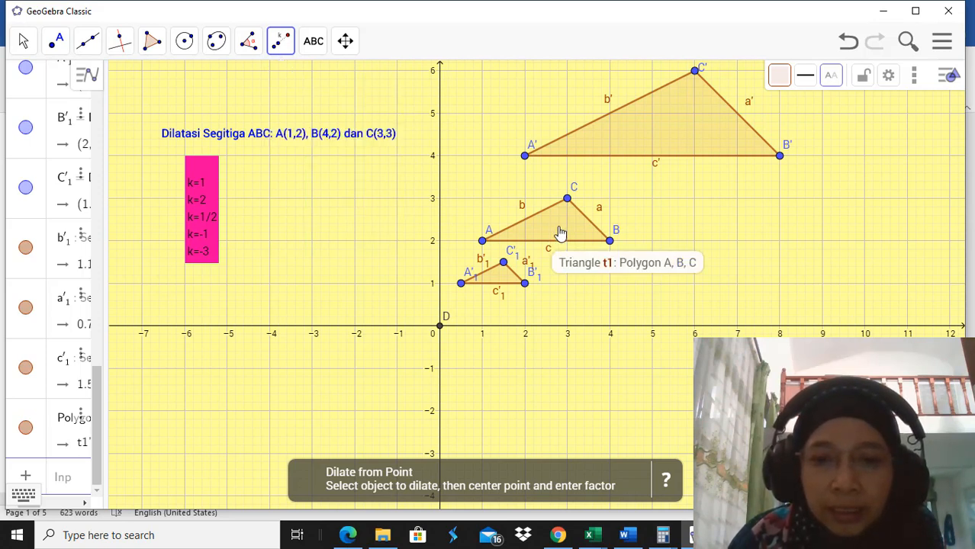
left_click(561, 233)
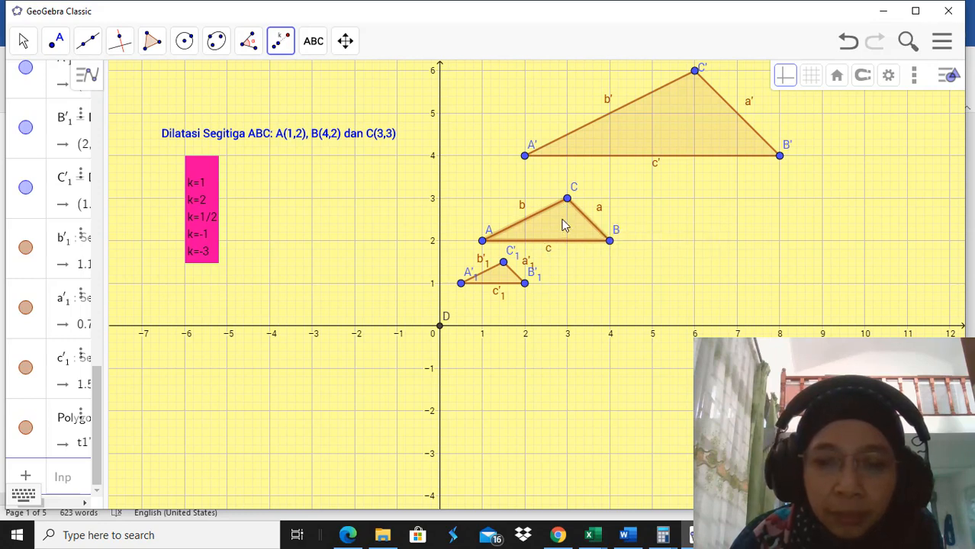
left_click(440, 330)
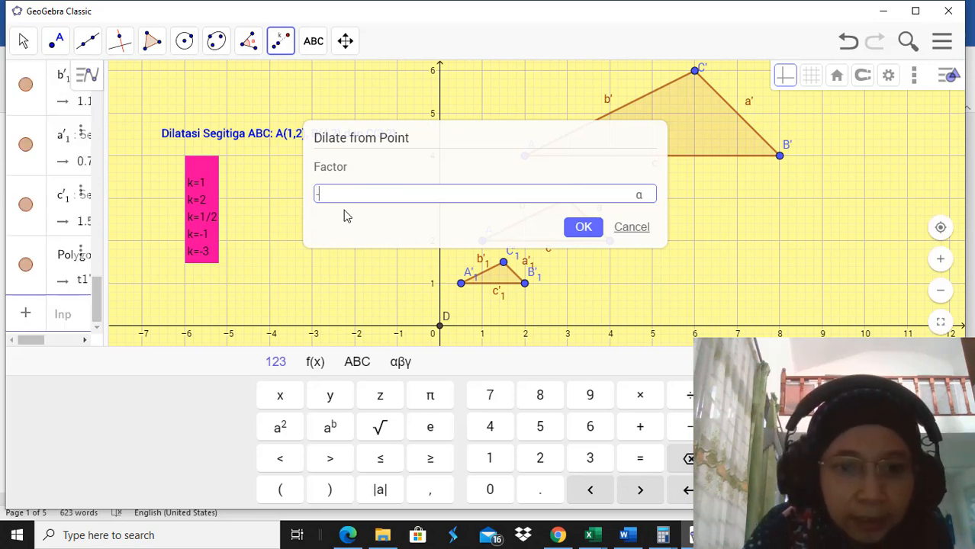
left_click(583, 231)
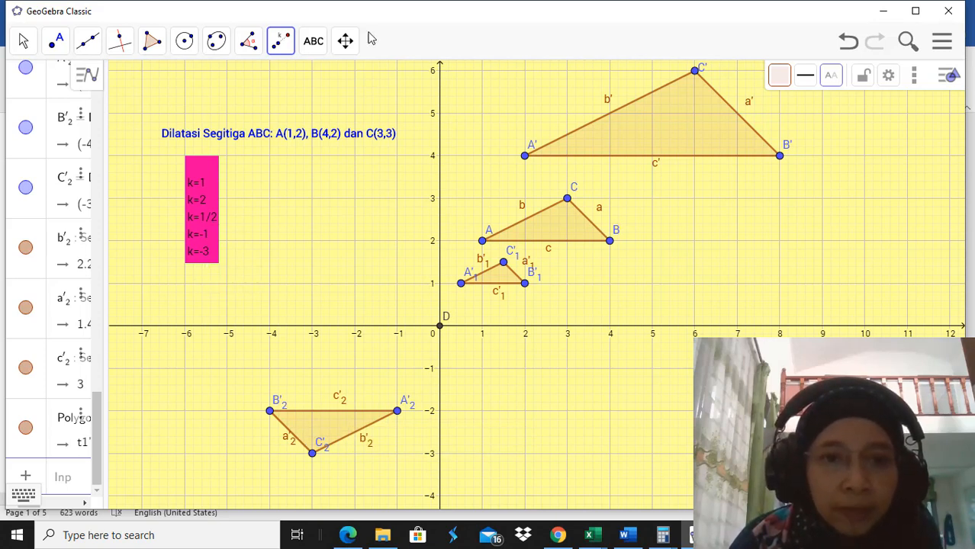
- Dilate triangle ABC from point D at the origin by a factor of -3
left_click(345, 44)
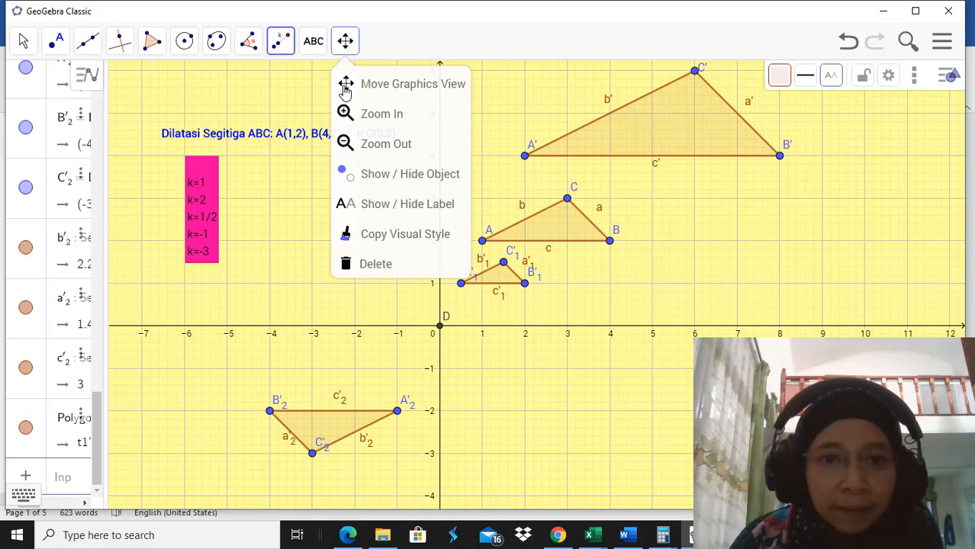
left_click(344, 86)
left_click_drag(392, 194, 405, 176)
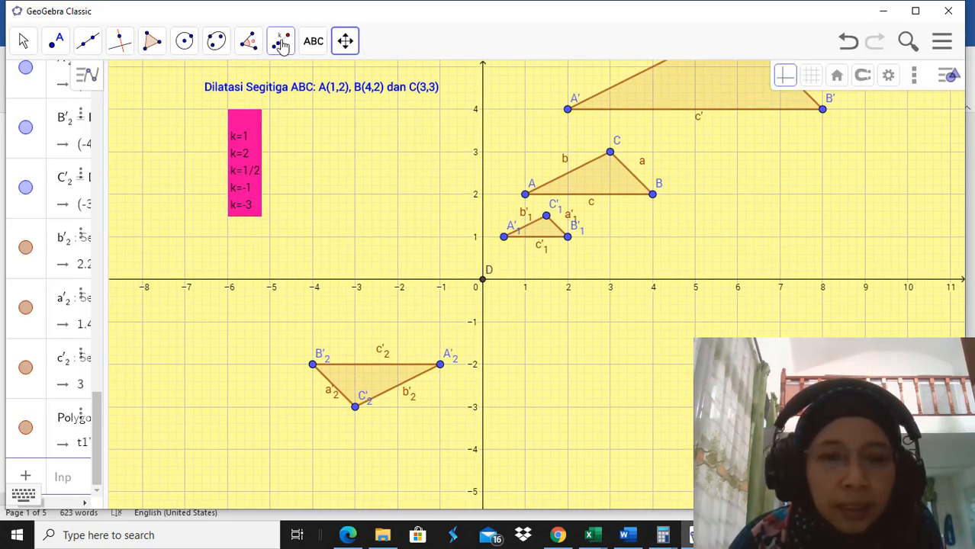
left_click(282, 46)
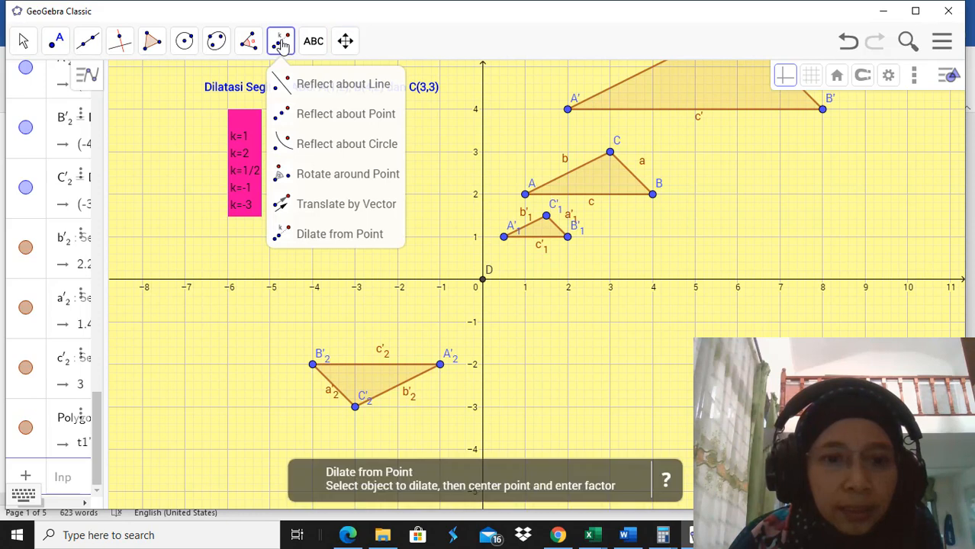
left_click(298, 234)
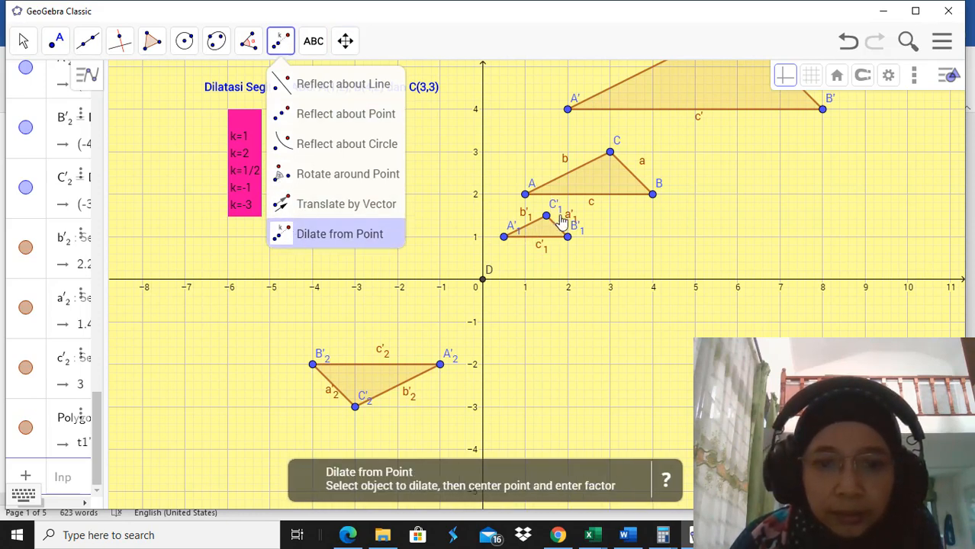
left_click(588, 183)
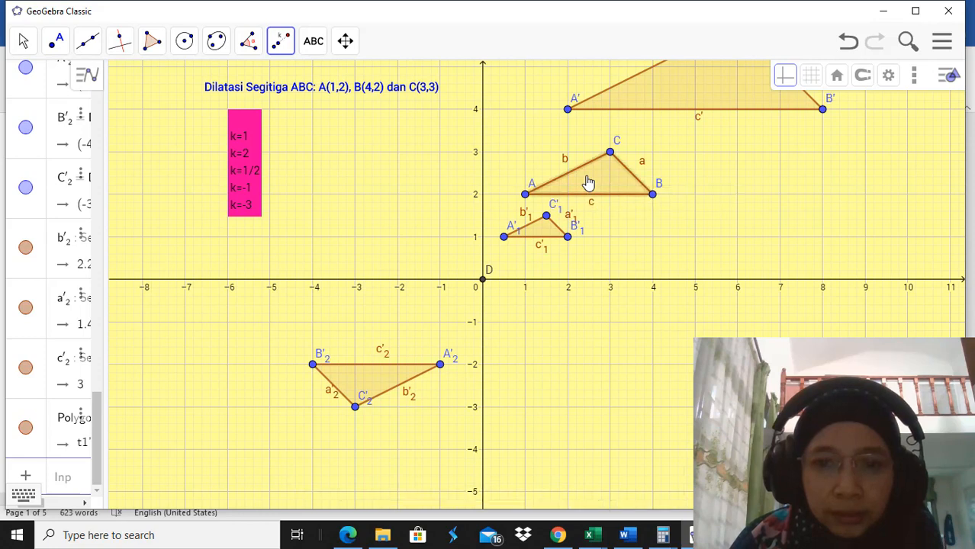
left_click(483, 282)
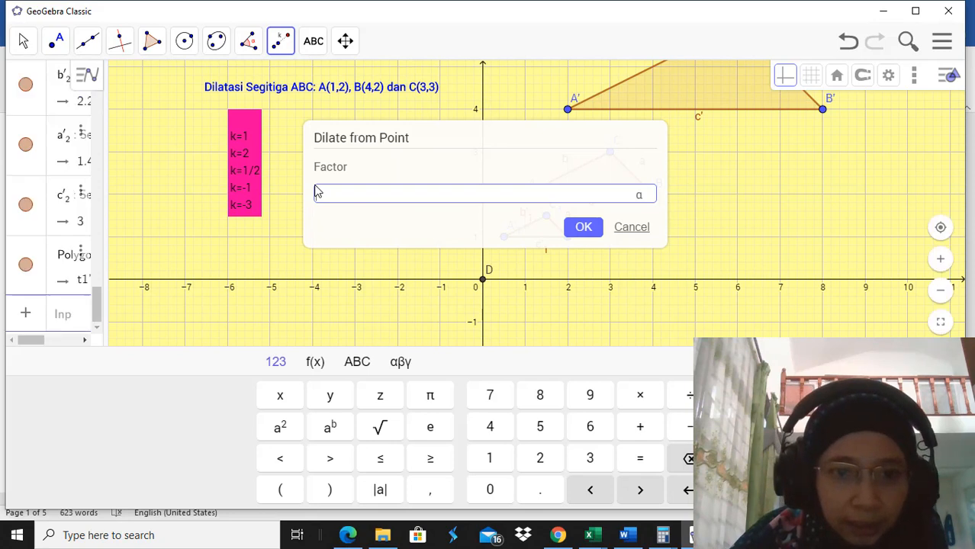
type("-3")
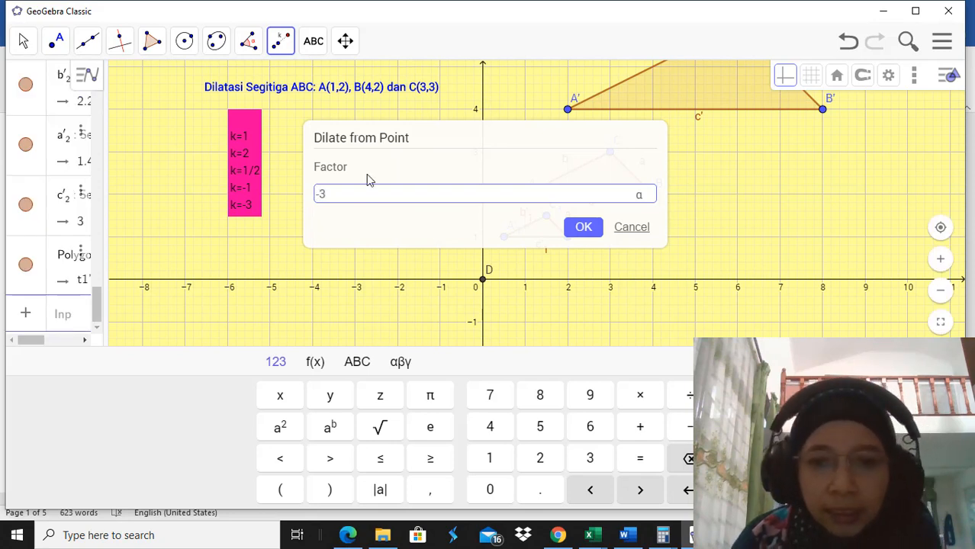
left_click(580, 228)
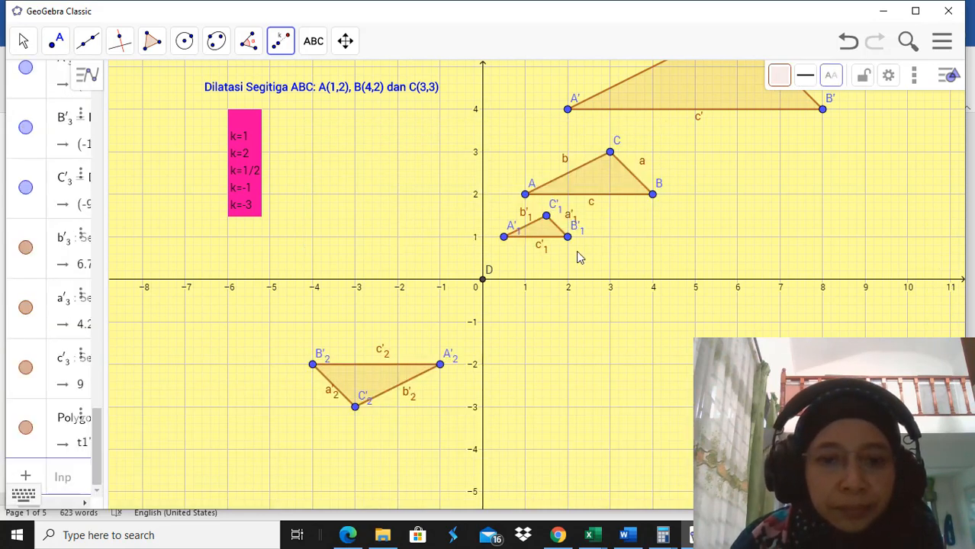
- Pan and zoom out the graphics view to show the whole factor -3 image together with triangle ABC
left_click(349, 45)
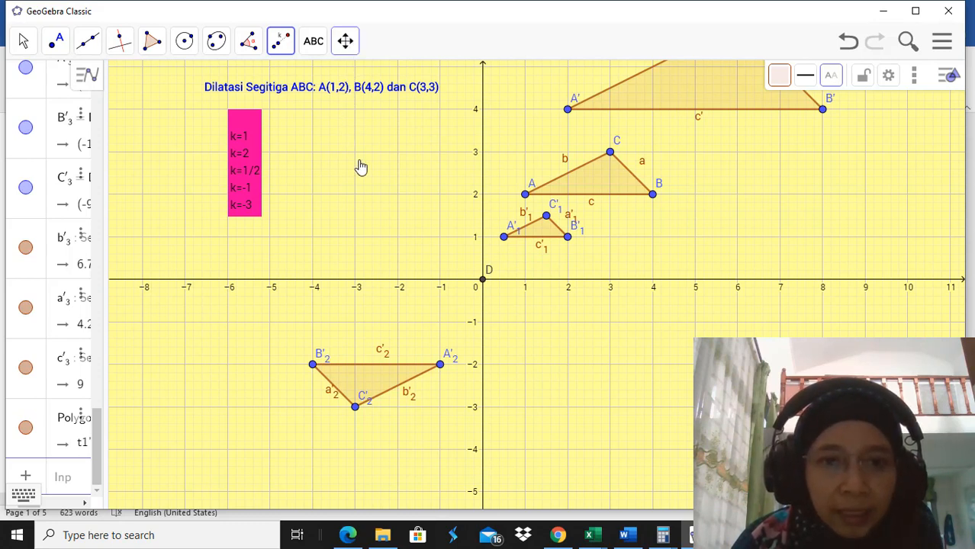
right_click(349, 72)
left_click(349, 86)
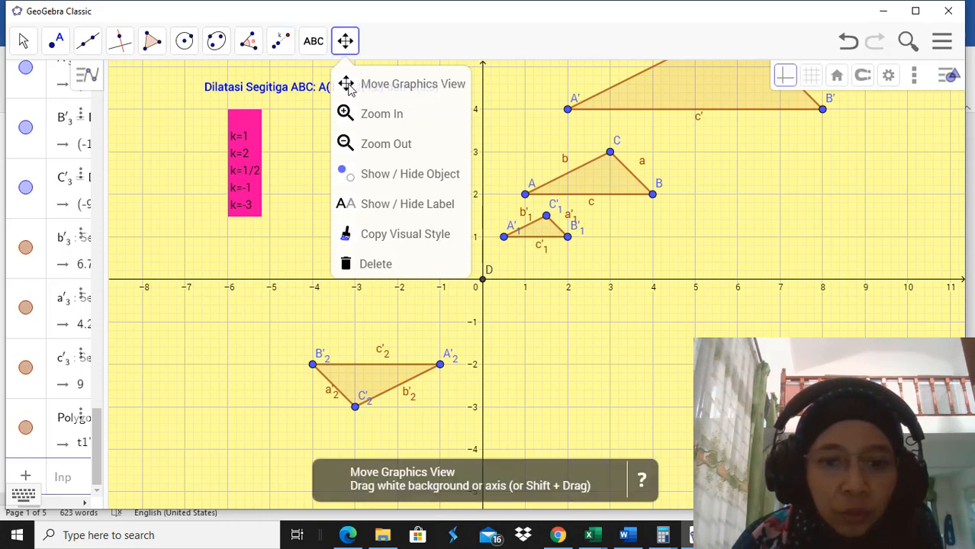
left_click(382, 114)
left_click(346, 85)
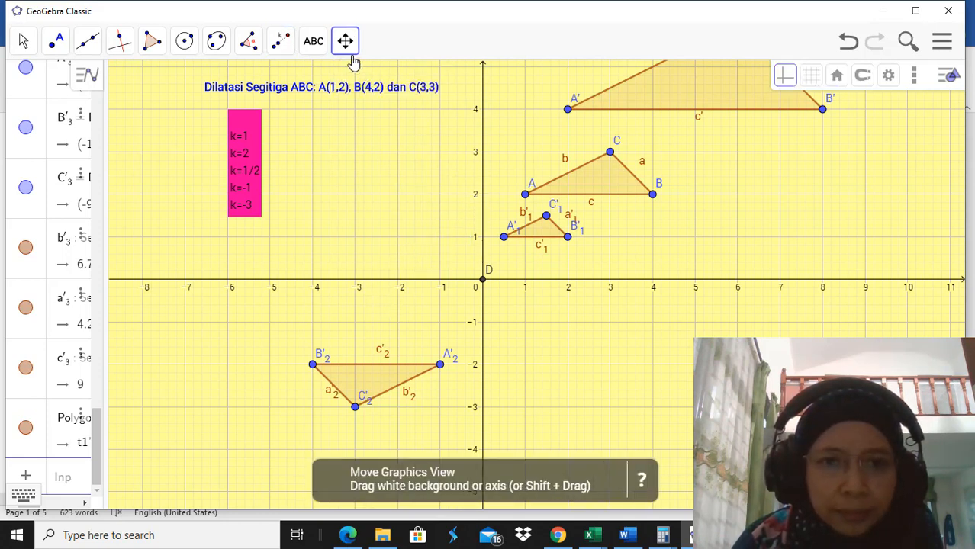
left_click_drag(275, 134, 349, 67)
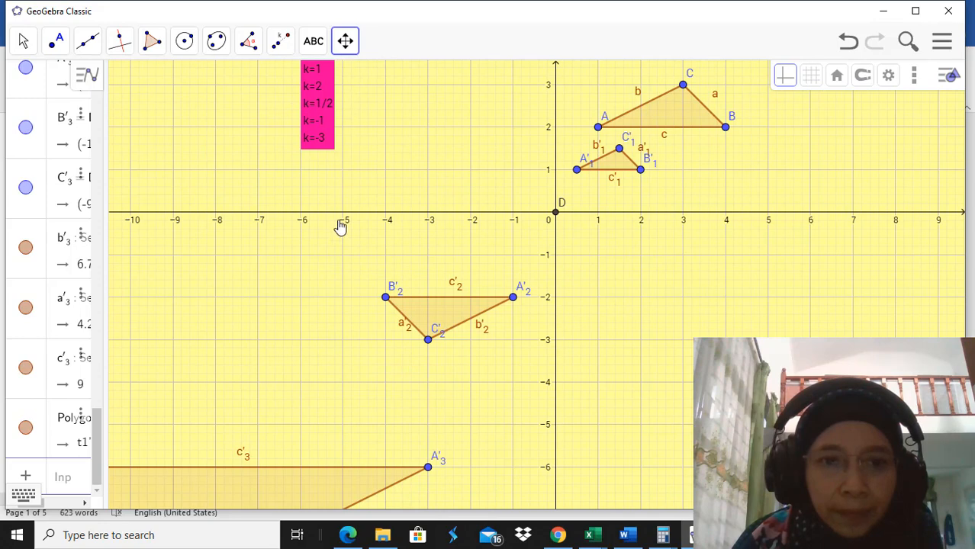
left_click(345, 41)
left_click(346, 84)
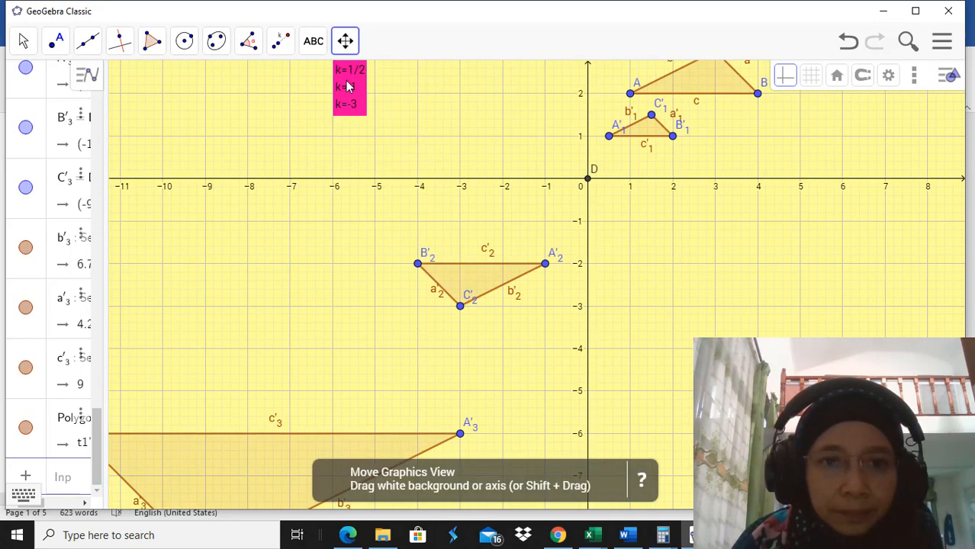
left_click(345, 44)
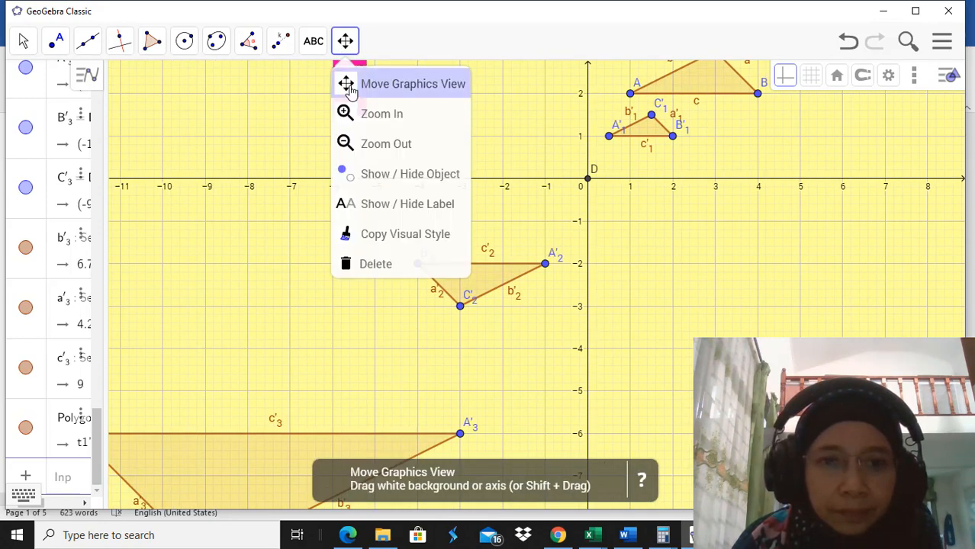
mouse_move(366, 311)
left_mouse_down()
mouse_move(393, 263)
mouse_move(374, 303)
left_mouse_up()
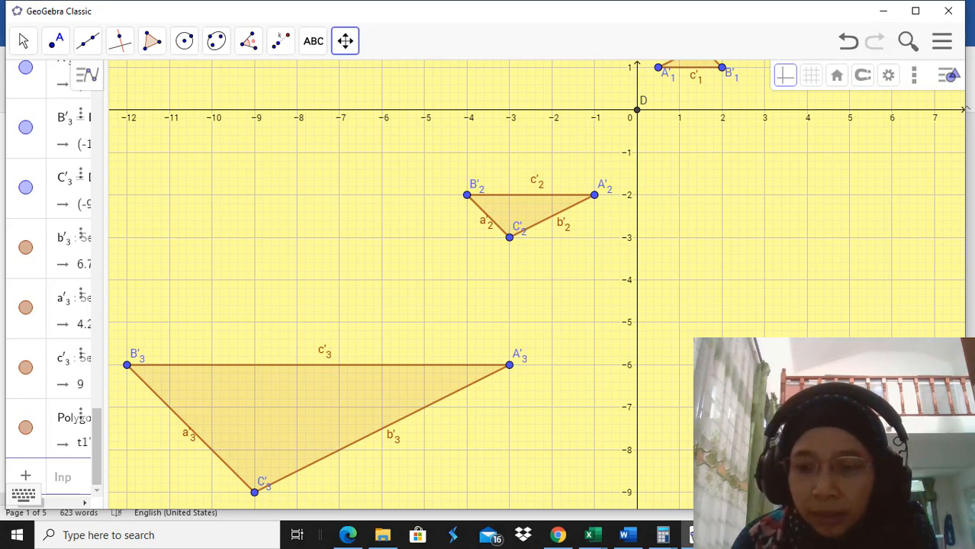
scroll(523, 305, "down", 1)
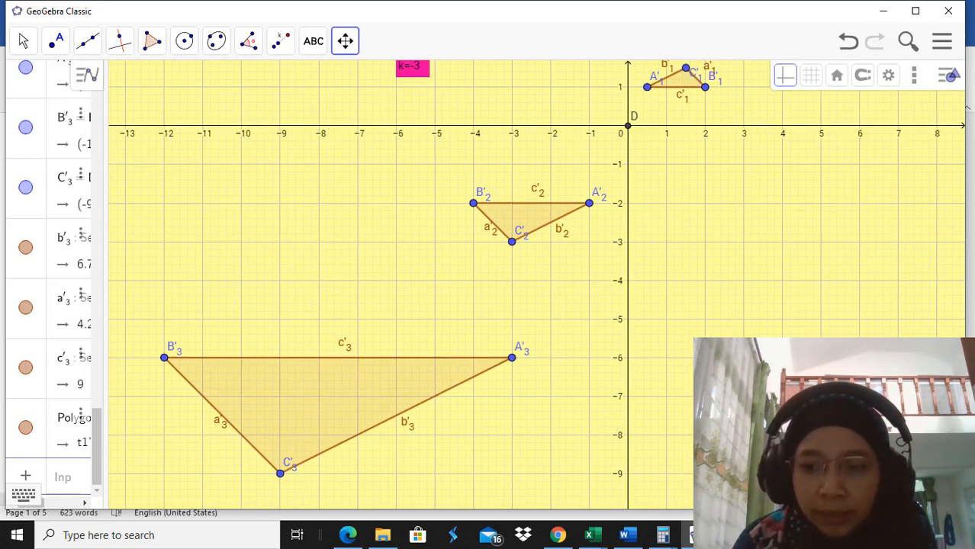
scroll(538, 276, "down", 1)
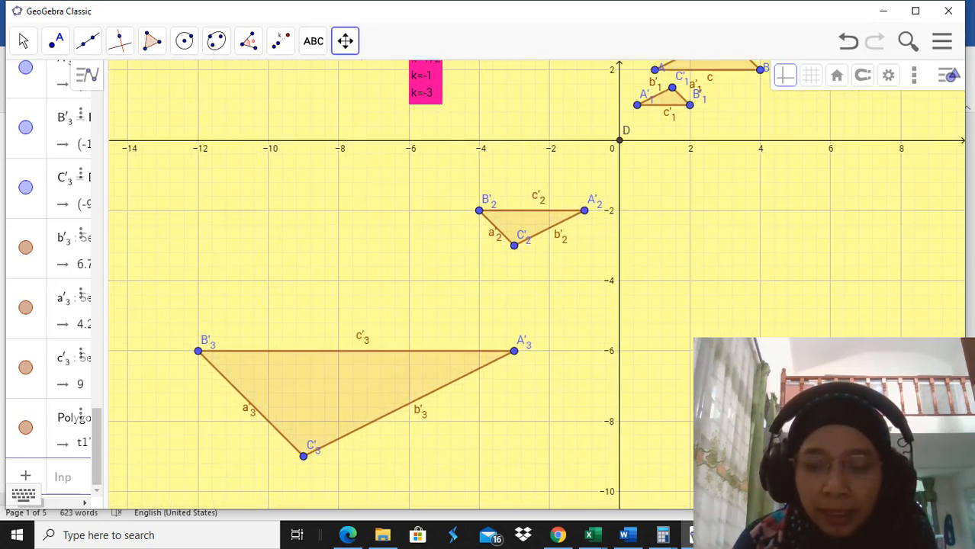
scroll(543, 279, "down", 2)
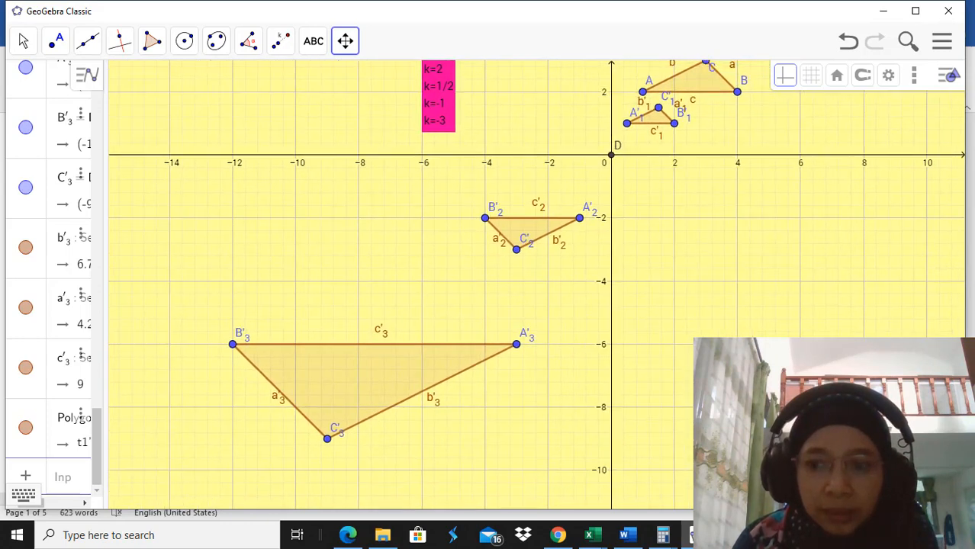
scroll(477, 287, "down", 1)
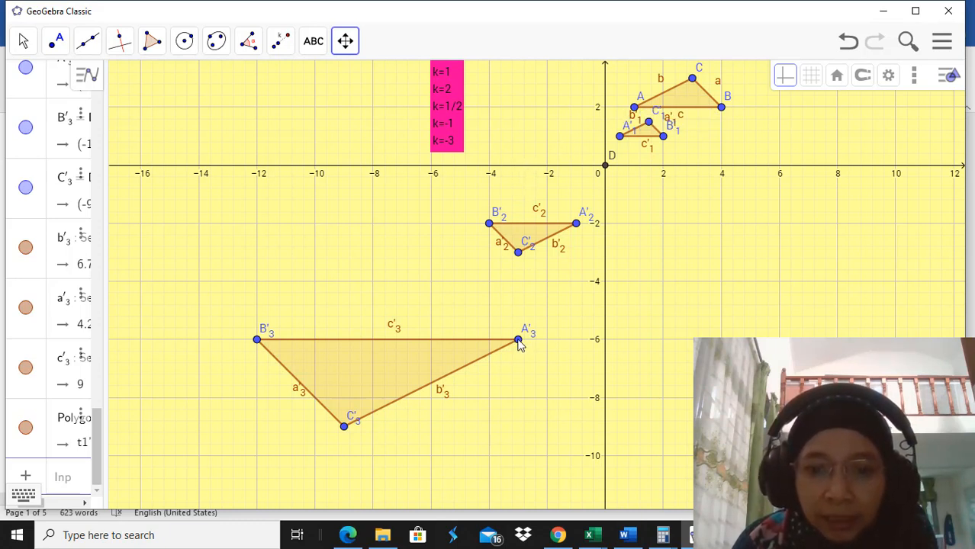
- Compare the vertex coordinates of the factor -3 image with those of triangle ABC, and reposition the view to review all the dilations
mouse_move(518, 343)
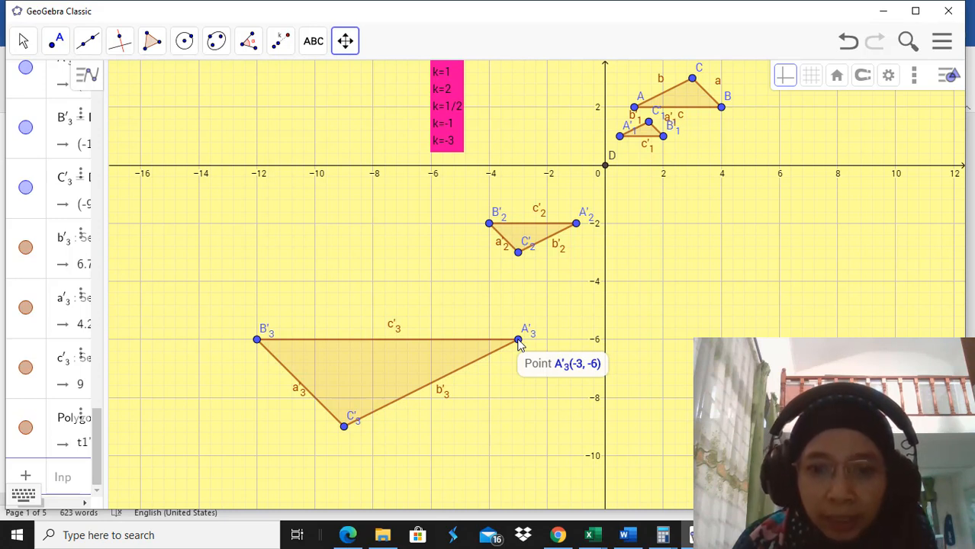
mouse_move(722, 109)
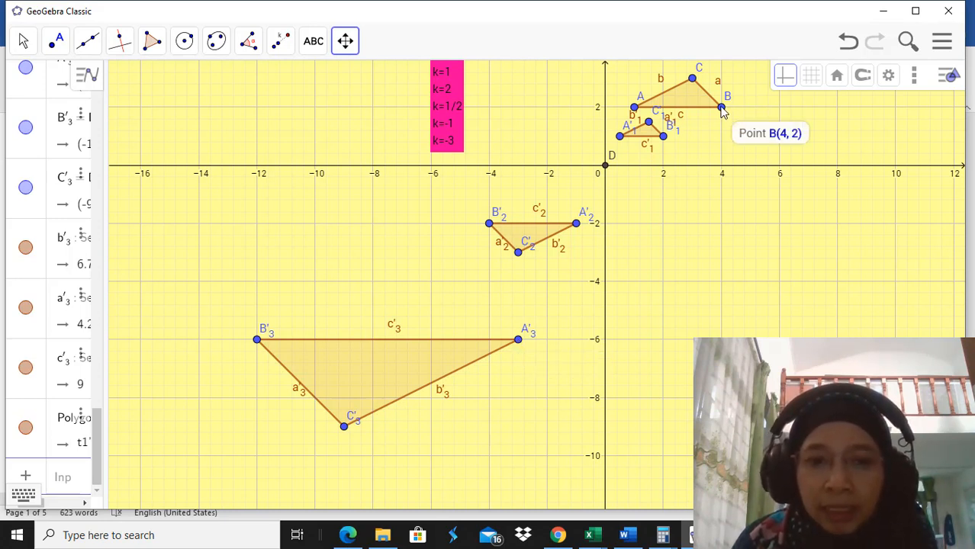
mouse_move(258, 345)
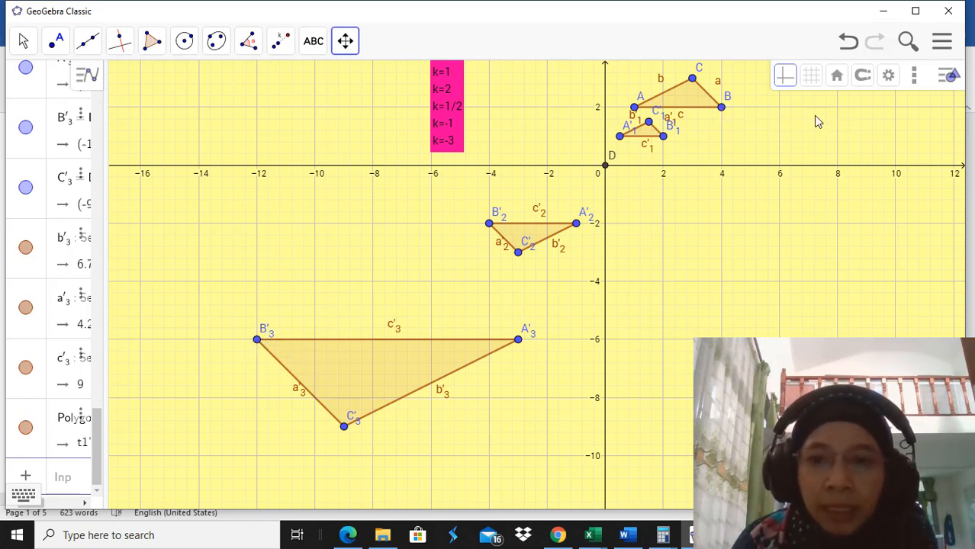
mouse_move(696, 84)
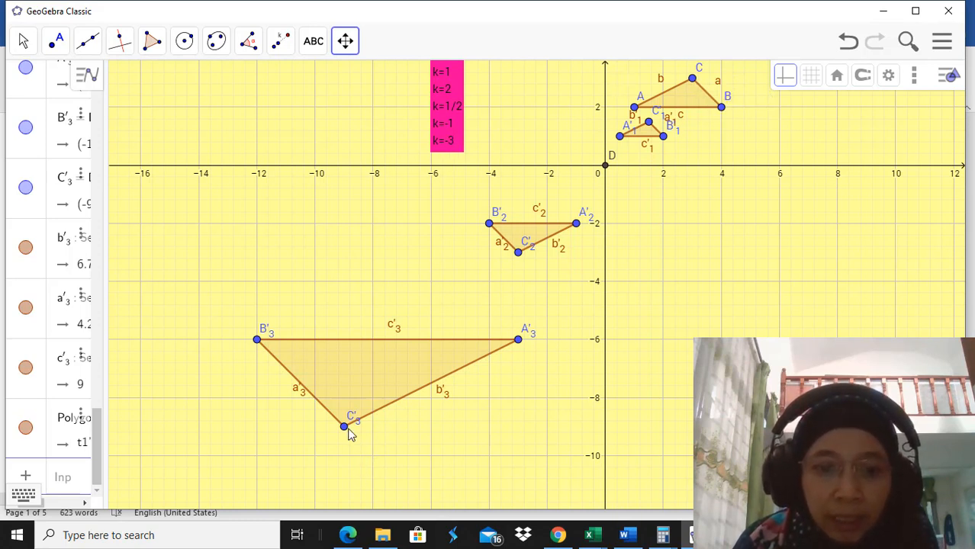
mouse_move(343, 429)
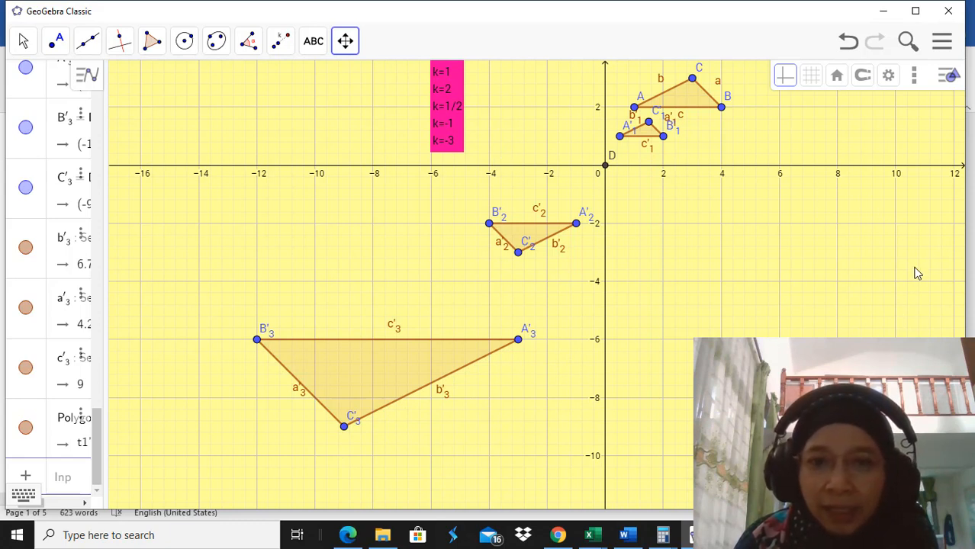
left_click(344, 46)
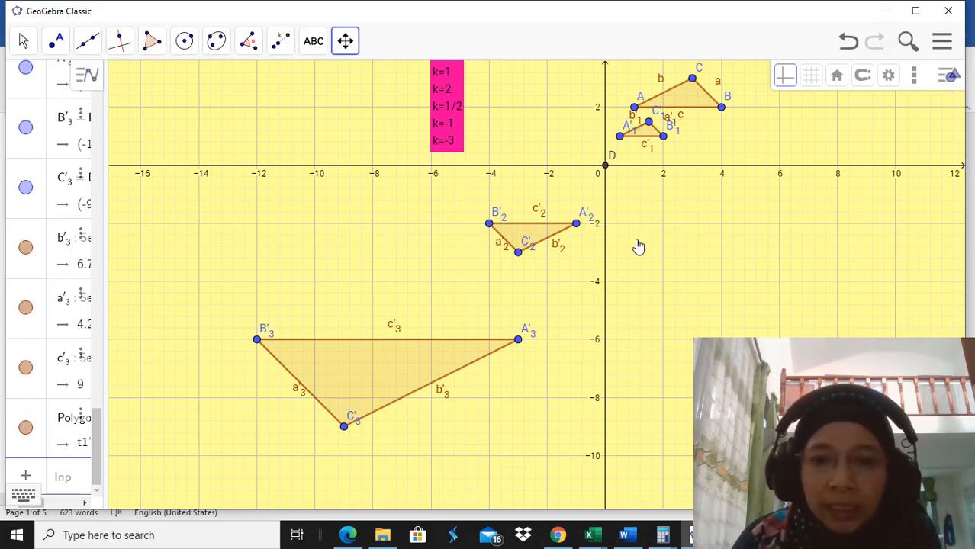
left_click_drag(639, 244, 484, 333)
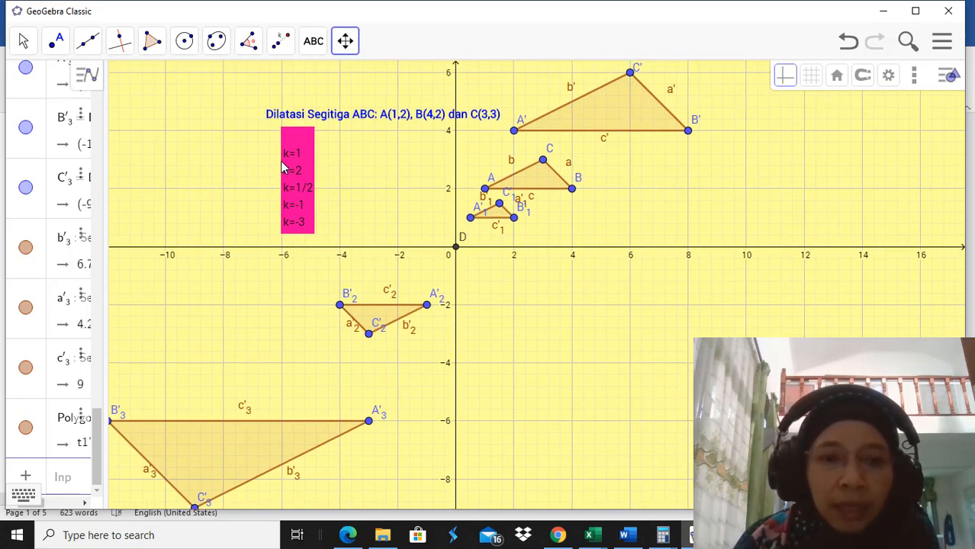